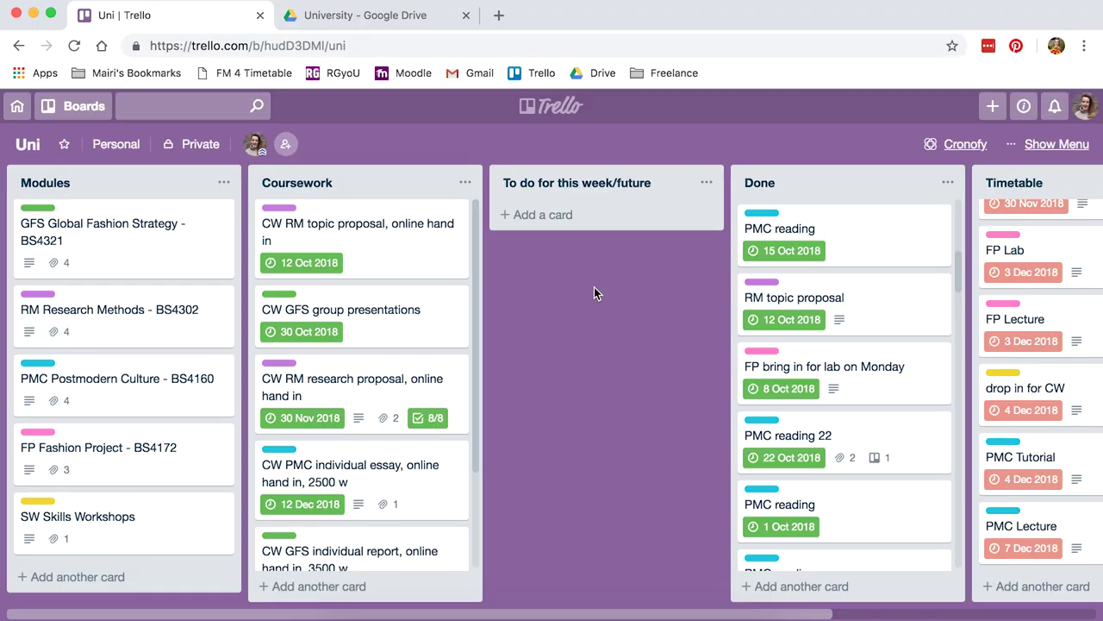
# - Scroll sideways across the Uni board to view all its lists
pyautogui.hscroll(4, 377, 279)
pyautogui.hscroll(-4, 377, 279)
pyautogui.hscroll(3, 585, 189)
pyautogui.hscroll(3, 627, 182)
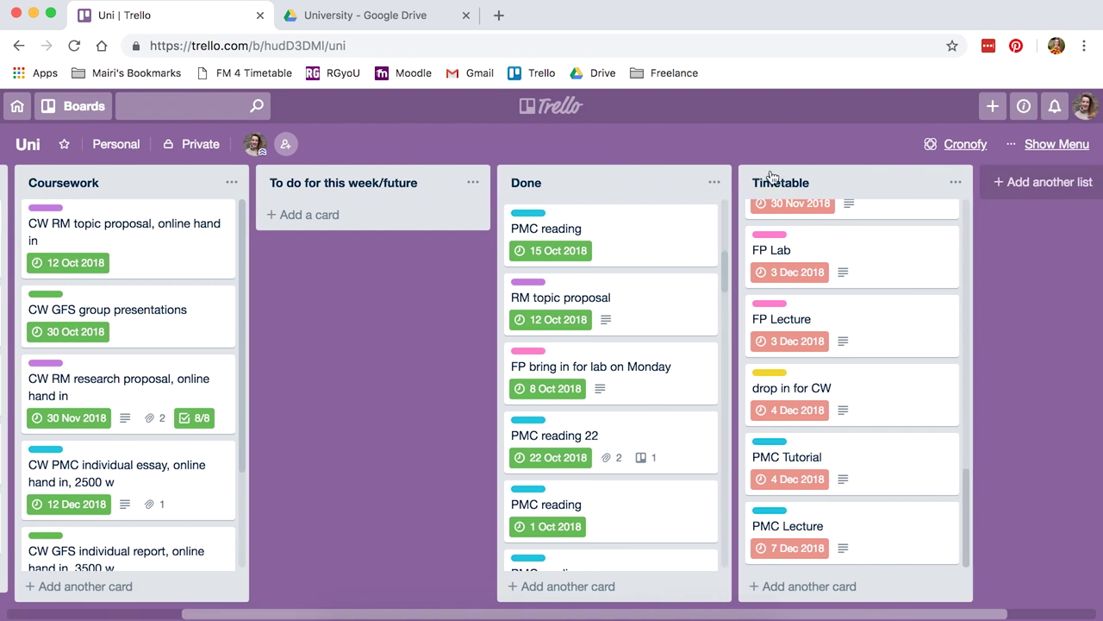
pyautogui.scroll(5, 813, 320)
pyautogui.hscroll(-6, 132, 189)
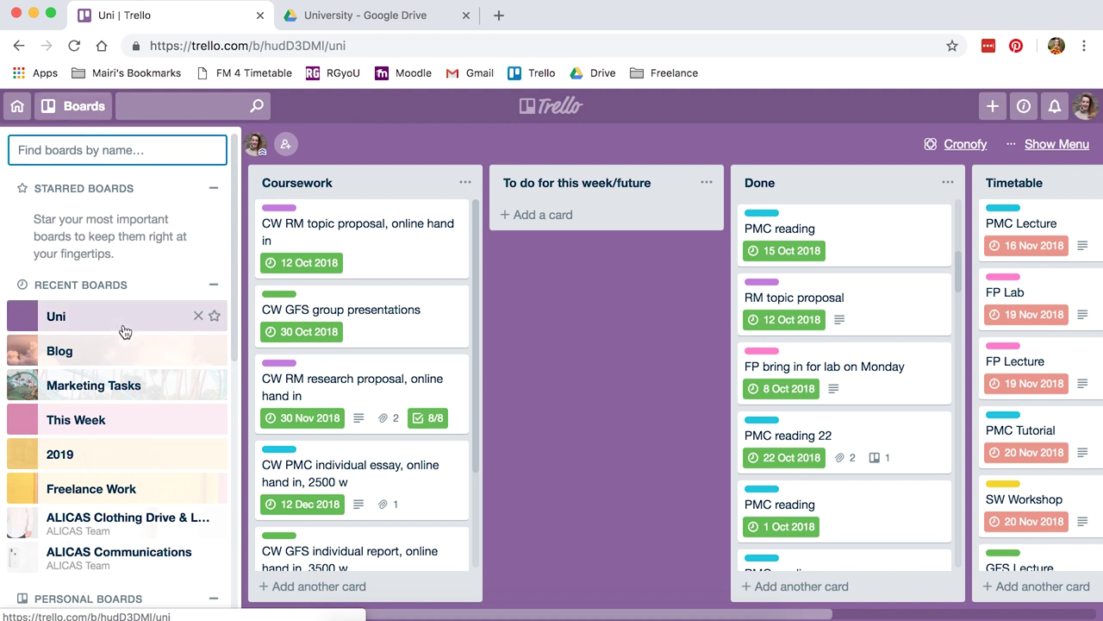
# - Create the private board 'Uni Semester 2' with a purple background
pyautogui.scroll(-6, 125, 332)
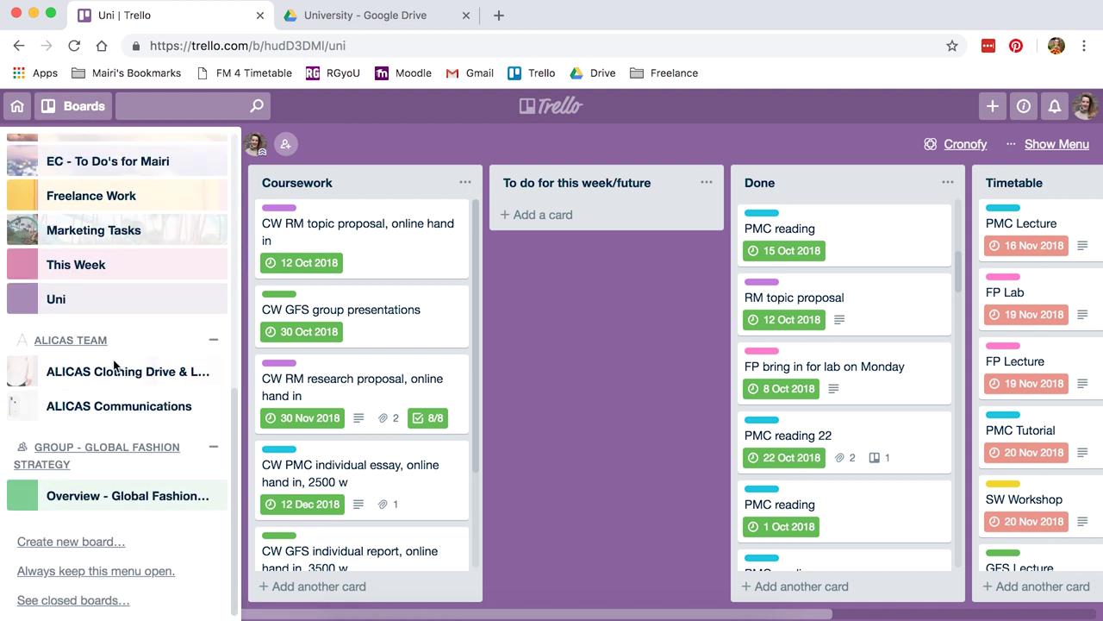
pyautogui.click(86, 540)
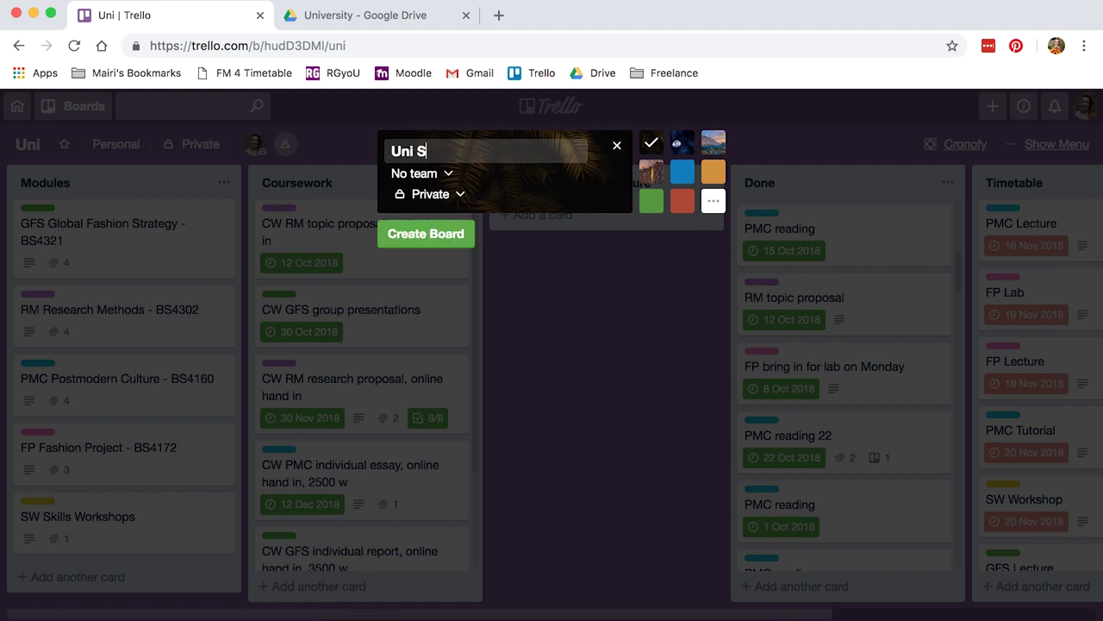
pyautogui.click(712, 198)
pyautogui.click(786, 303)
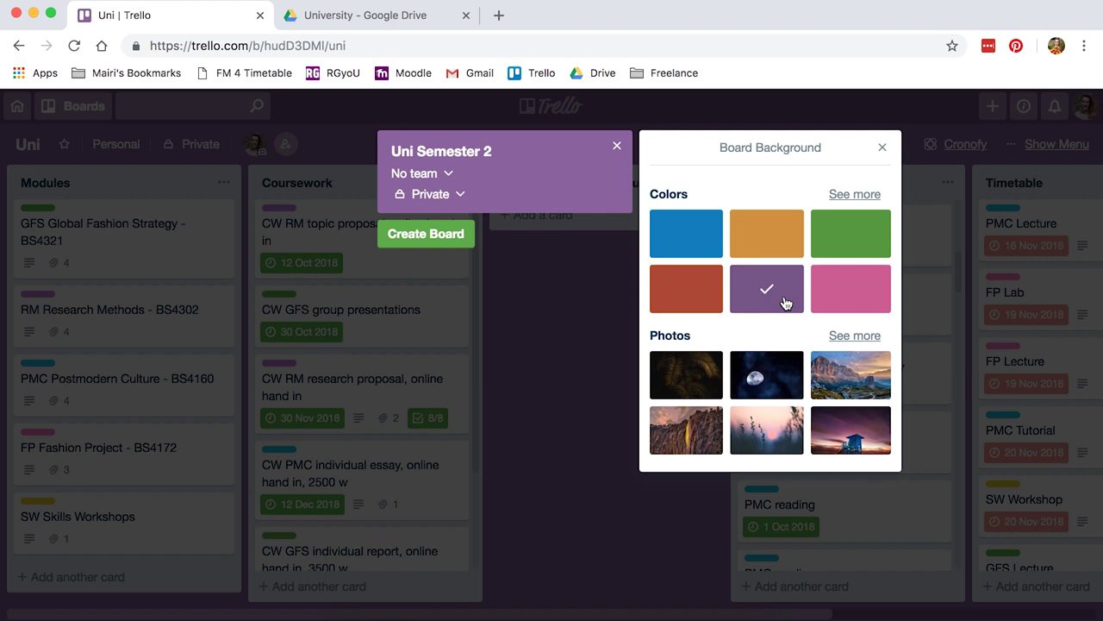
pyautogui.click(437, 235)
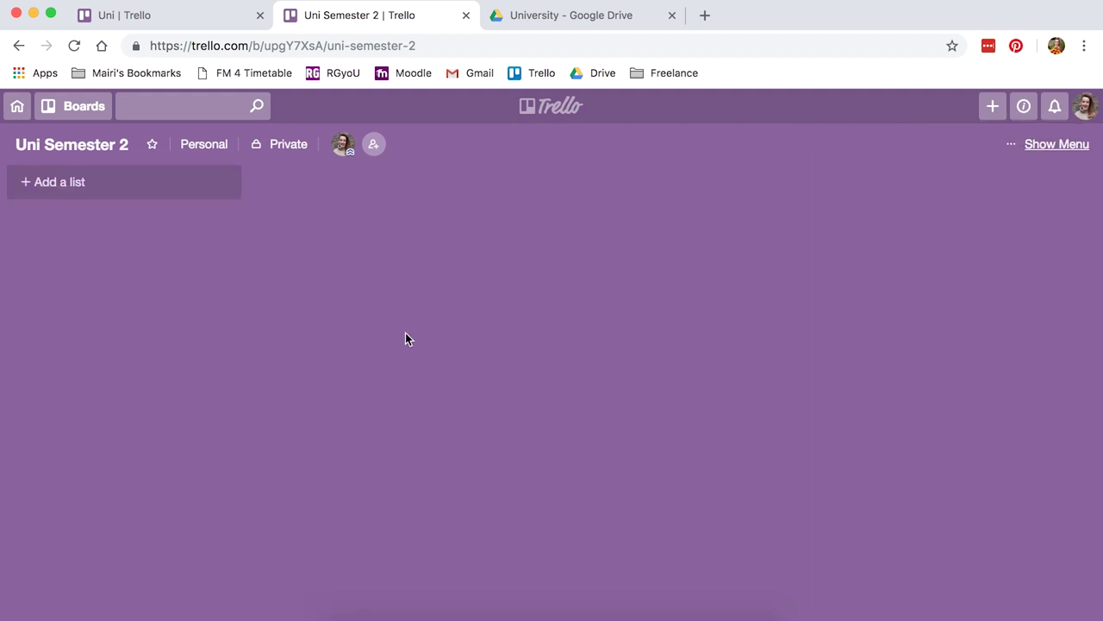
# - Add five lists: Modules, Coursework, To do for this week/future, Done and Timetable
pyautogui.click(93, 180)
pyautogui.write('Modules')
pyautogui.press('Return')
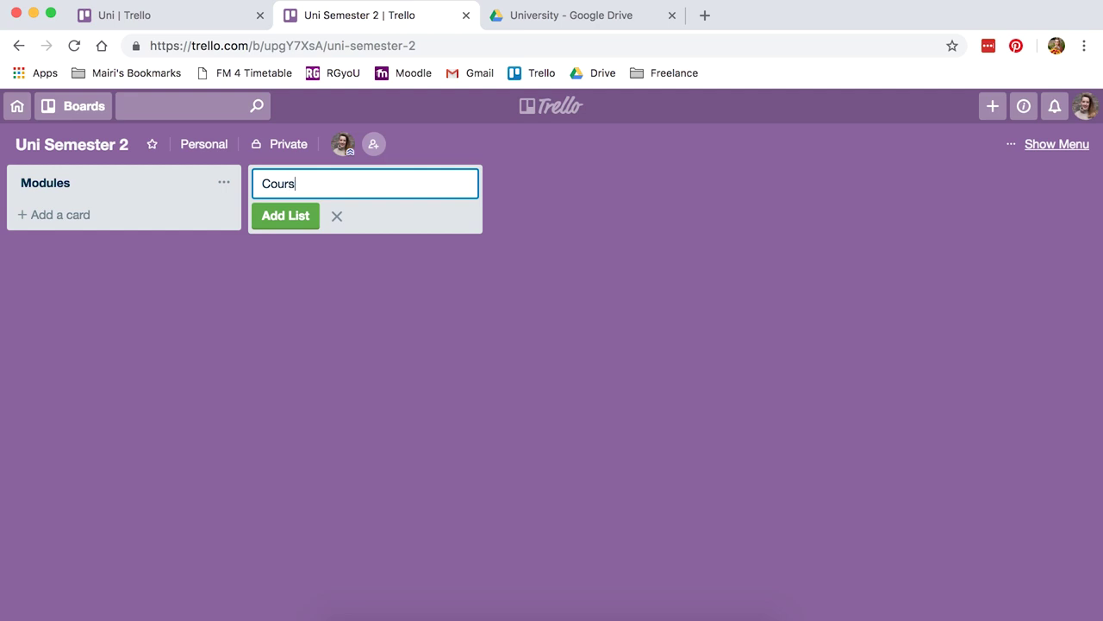
pyautogui.write('Coursework')
pyautogui.press('Return')
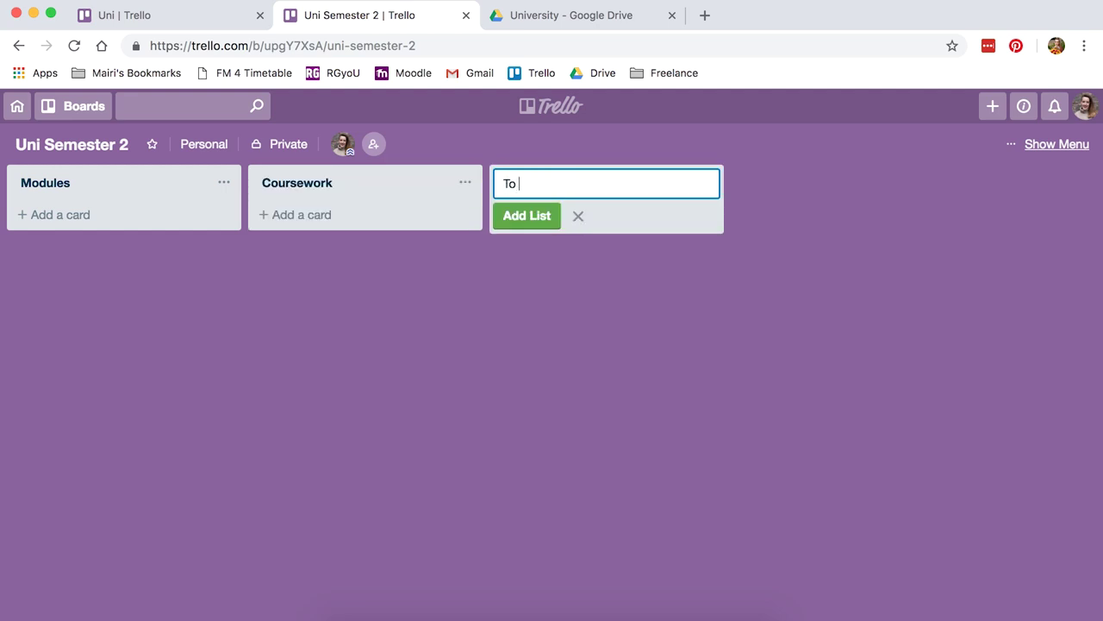
pyautogui.write('To do for this week/futur')
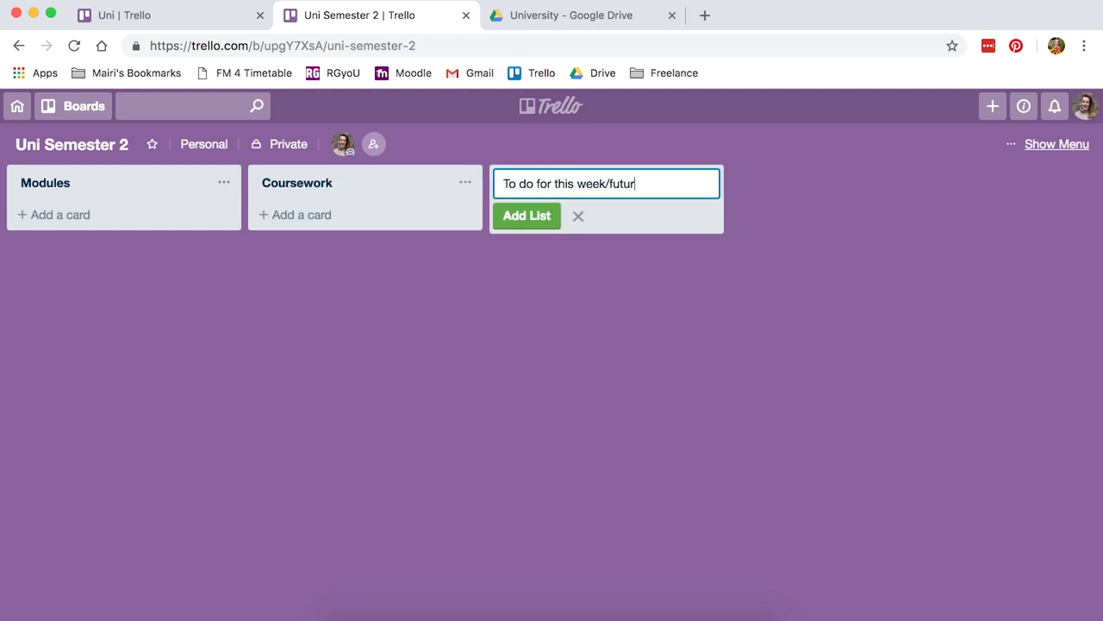
pyautogui.write('e')
pyautogui.press('Return')
pyautogui.write('Done')
pyautogui.press('Return')
pyautogui.write('T')
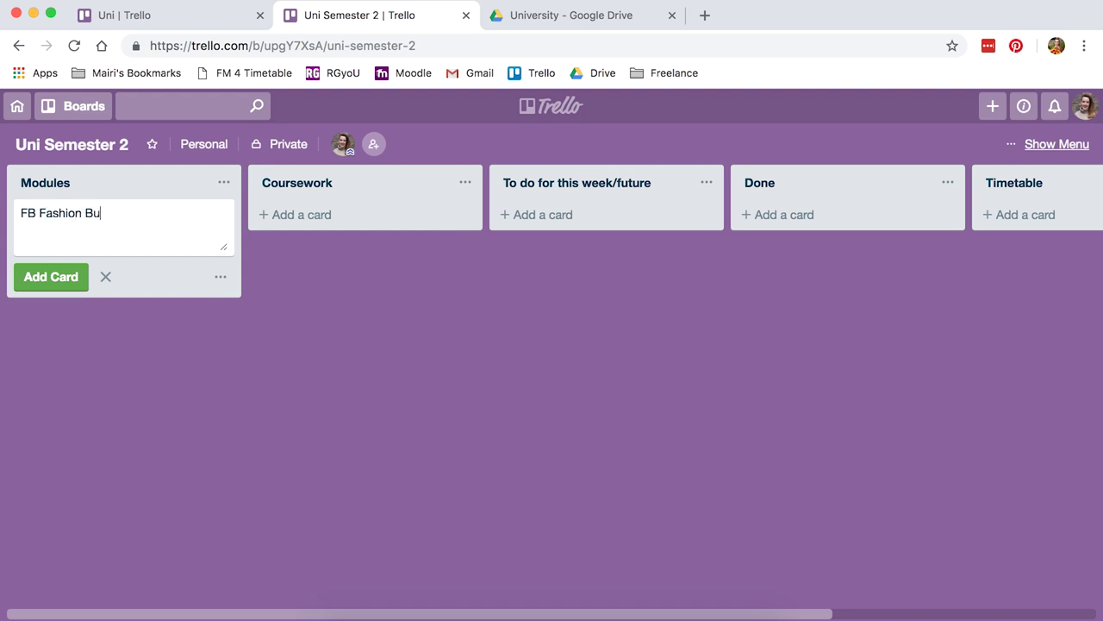
# - Add FB Fashion Buying and Forecasting, WM Women and the Media, and RP Research Project cards to Modules
pyautogui.write('ting')
pyautogui.press('Return')
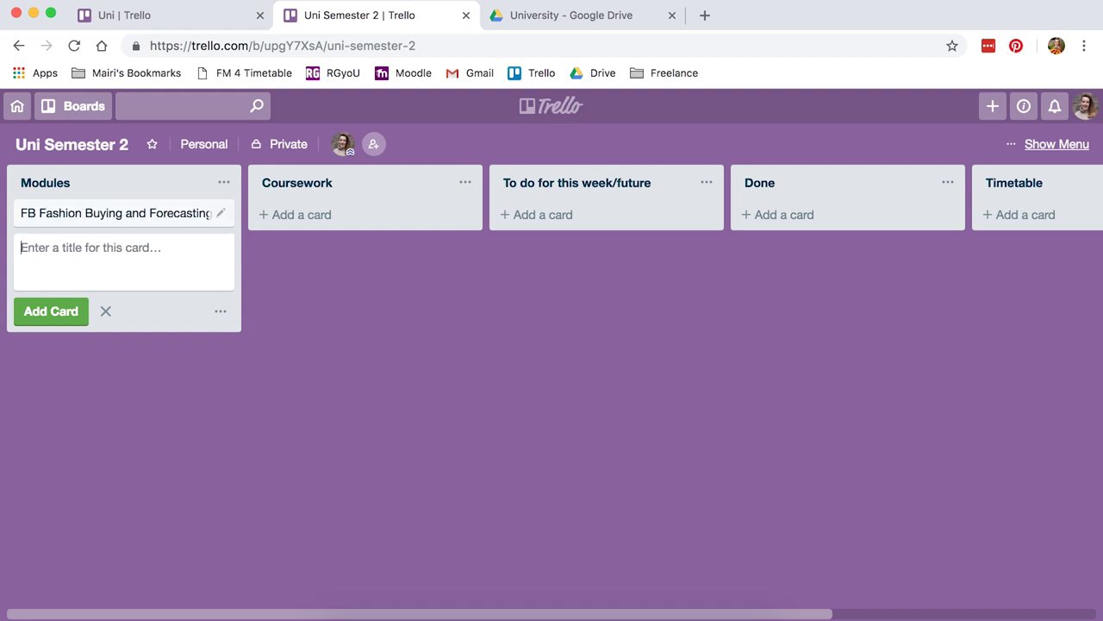
pyautogui.write('WM ')
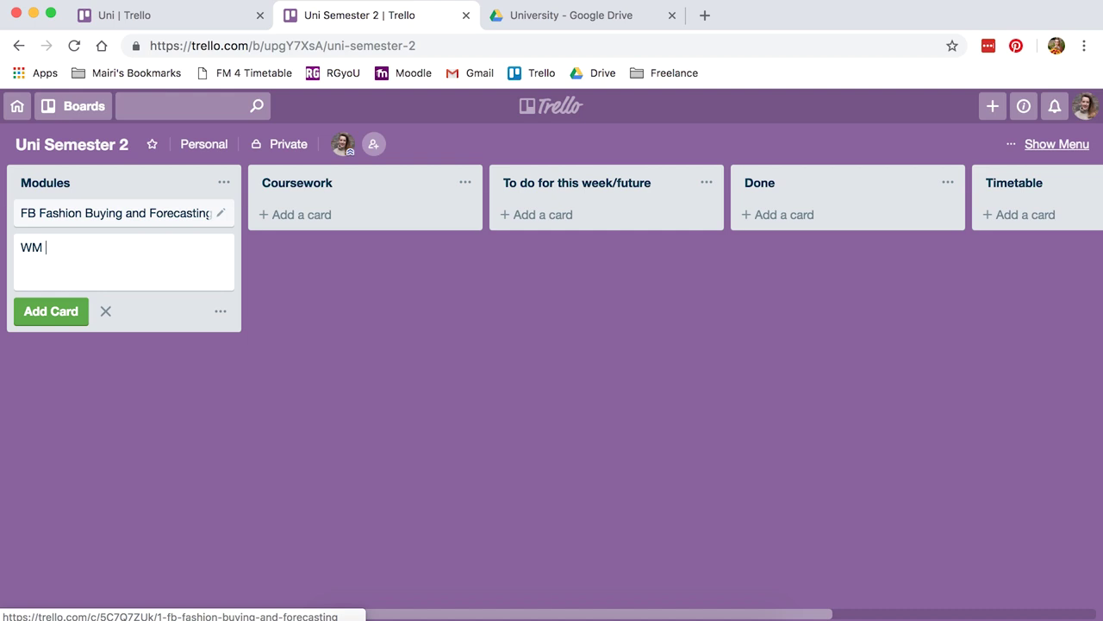
pyautogui.write('Women and the Media')
pyautogui.press('Return')
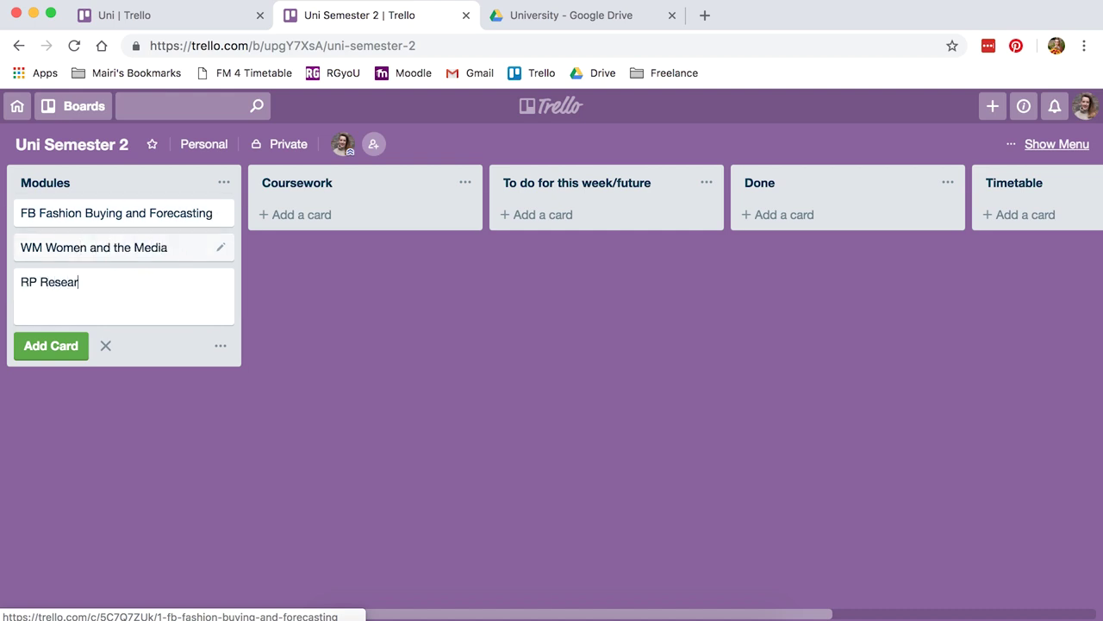
pyautogui.press('Return')
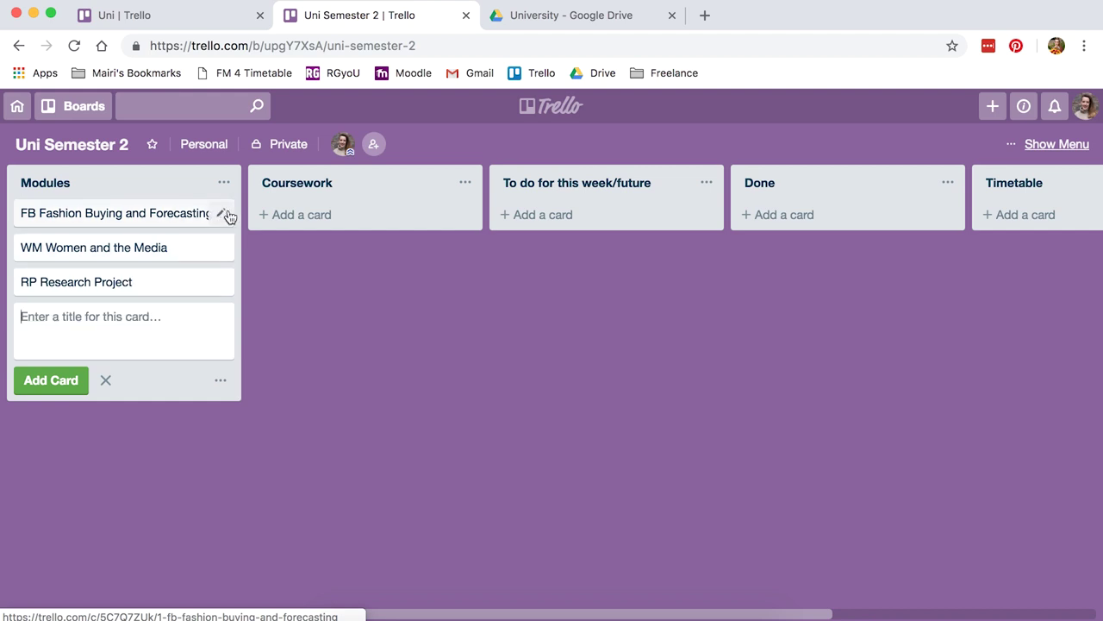
# - Enable colour-blind friendly label patterns from the FB card's label menu
pyautogui.click(223, 211)
pyautogui.click(300, 221)
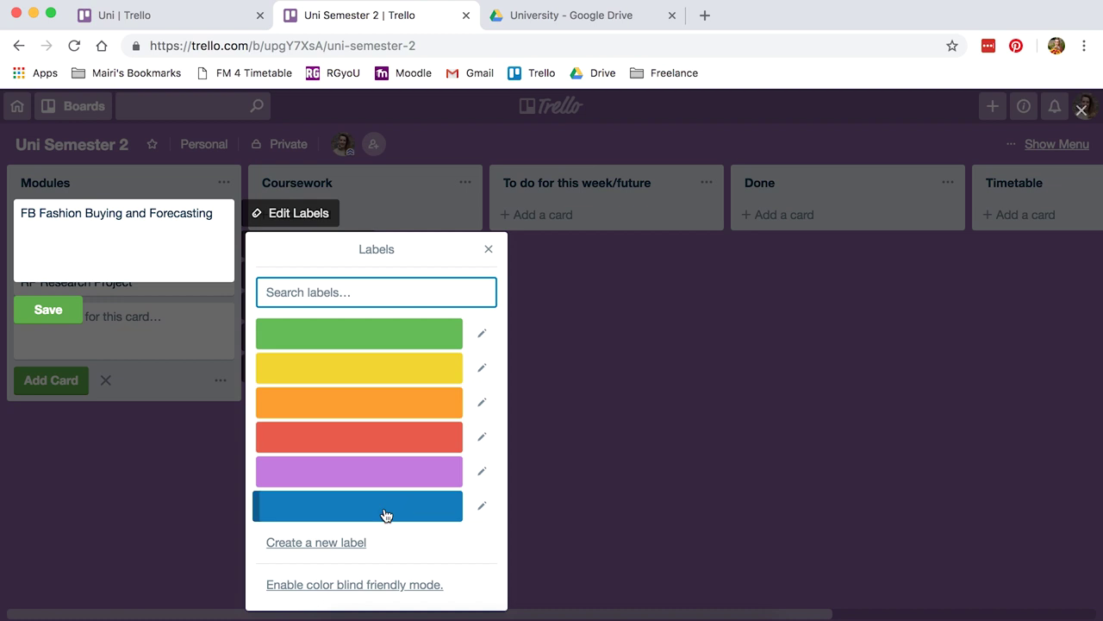
pyautogui.click(351, 551)
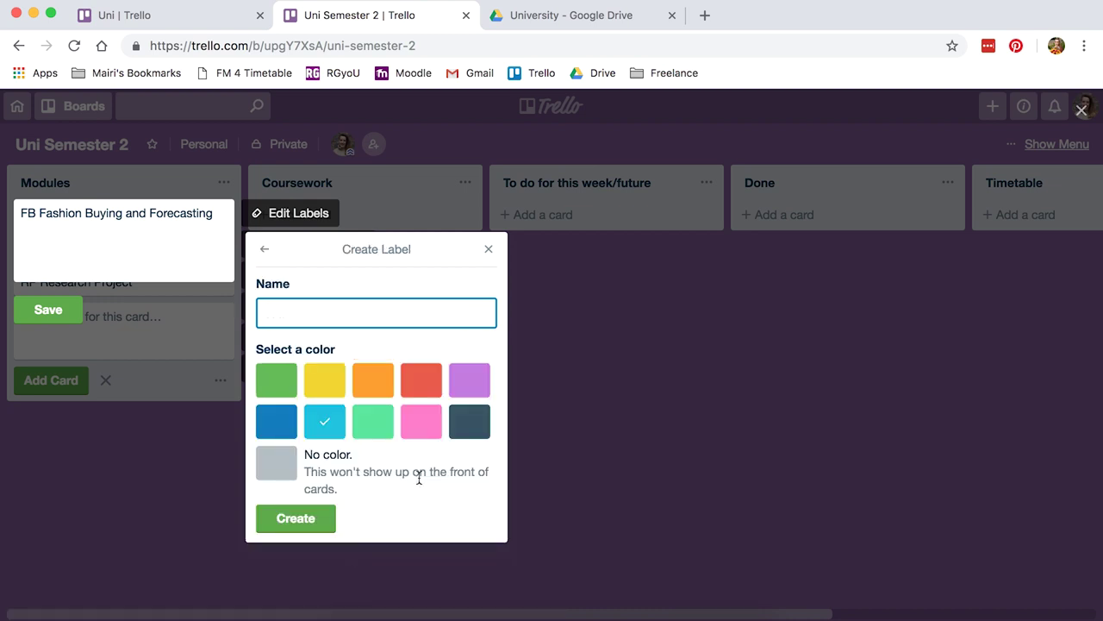
pyautogui.click(265, 249)
pyautogui.click(333, 585)
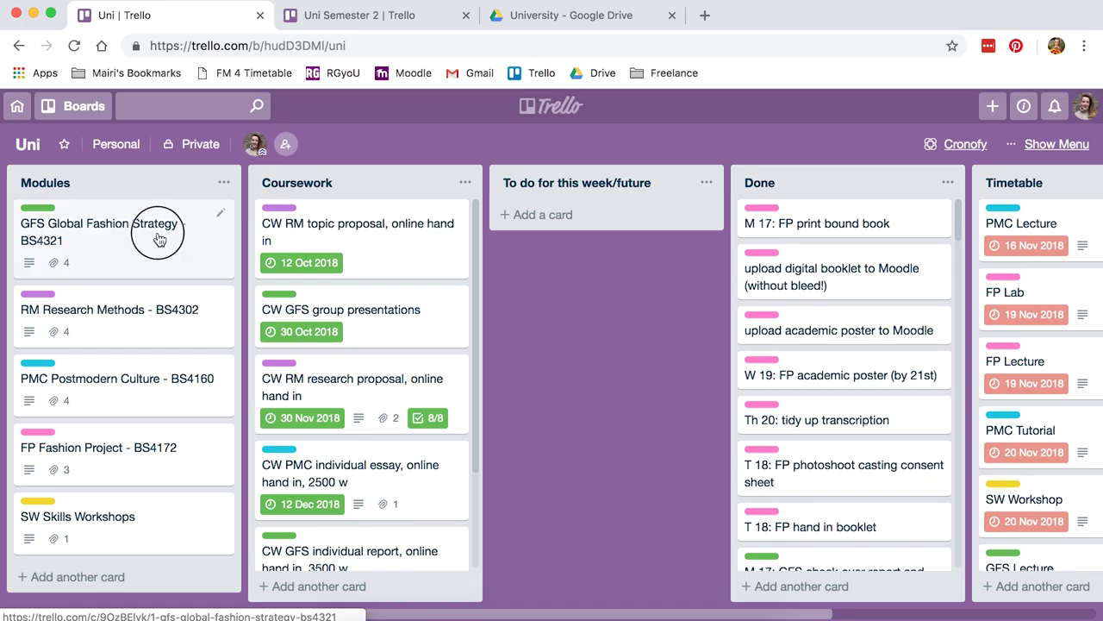
# - Review the GFS Global Fashion Strategy card's details on the Uni board for reference
pyautogui.click(158, 239)
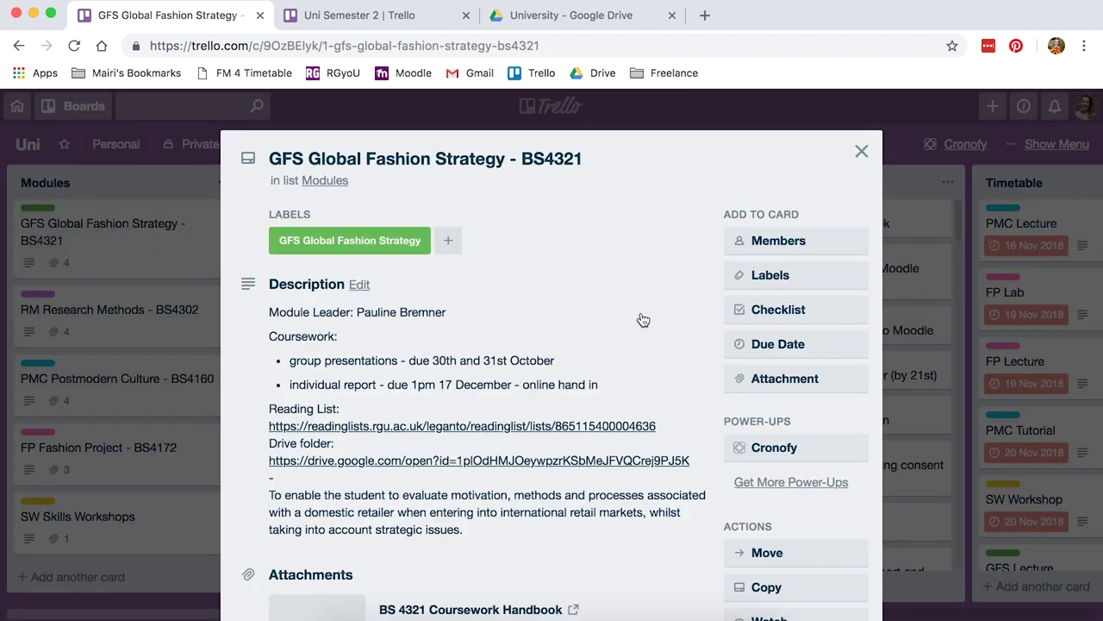
pyautogui.scroll(-1, 644, 317)
pyautogui.scroll(-5, 631, 312)
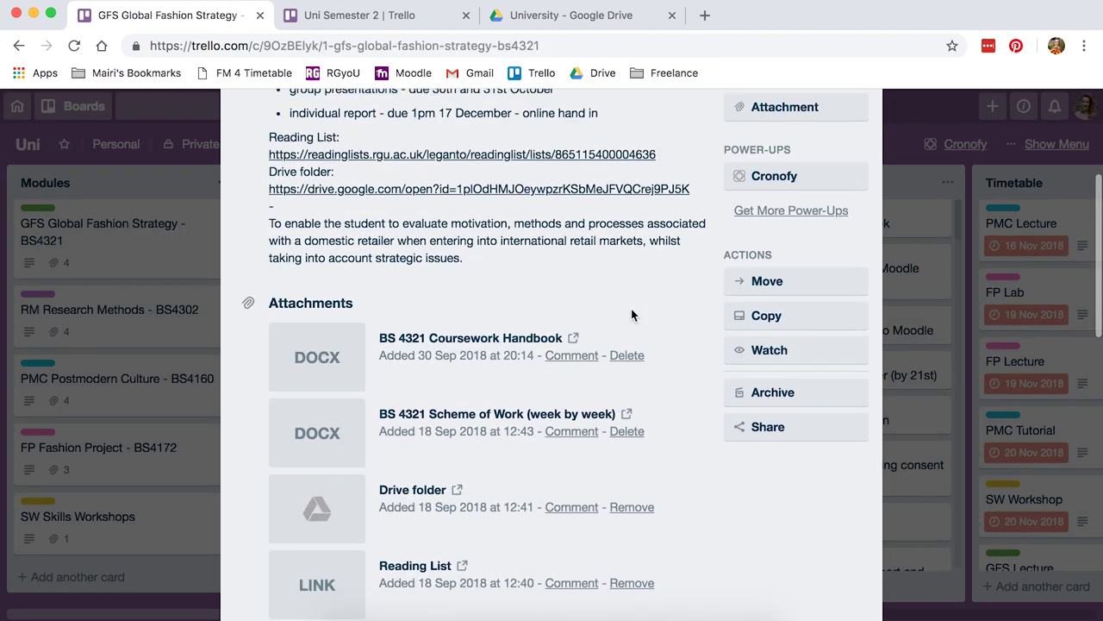
pyautogui.scroll(6, 672, 317)
pyautogui.click(859, 151)
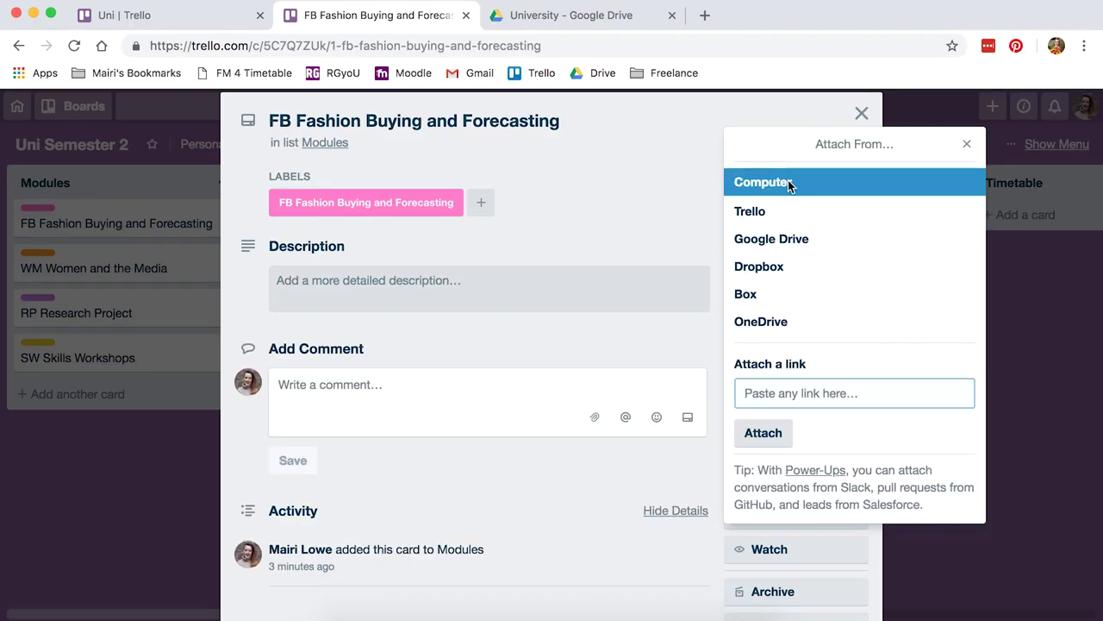
# - Attach Fashion Buying and Forecasting 1819.docx from the computer to the FB card and rename it
pyautogui.click(789, 186)
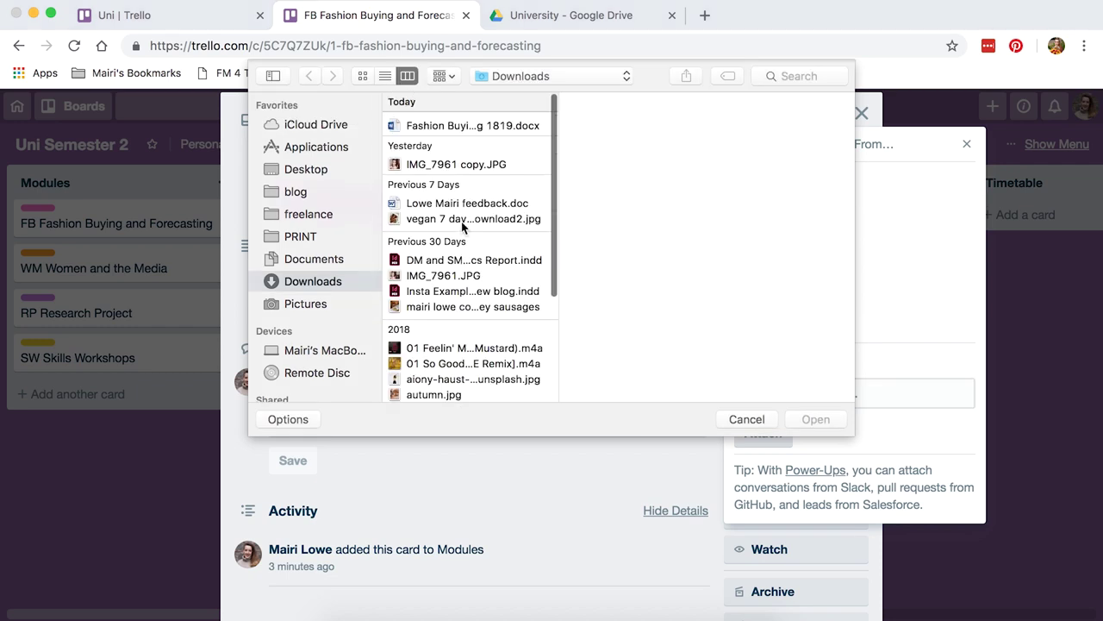
pyautogui.click(458, 125)
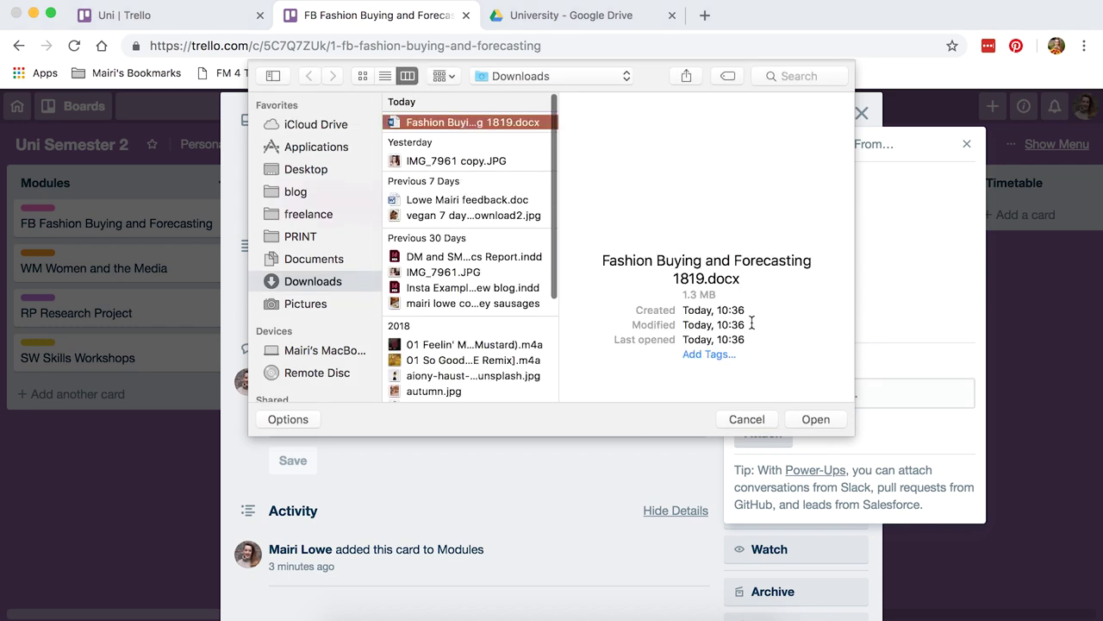
pyautogui.click(794, 420)
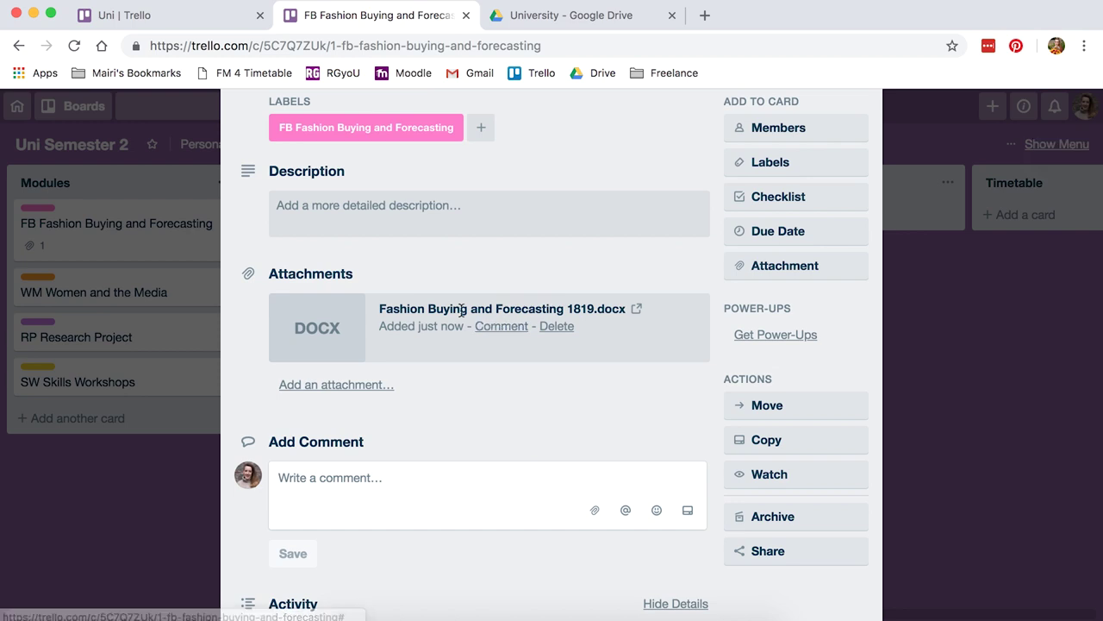
pyautogui.click(461, 311)
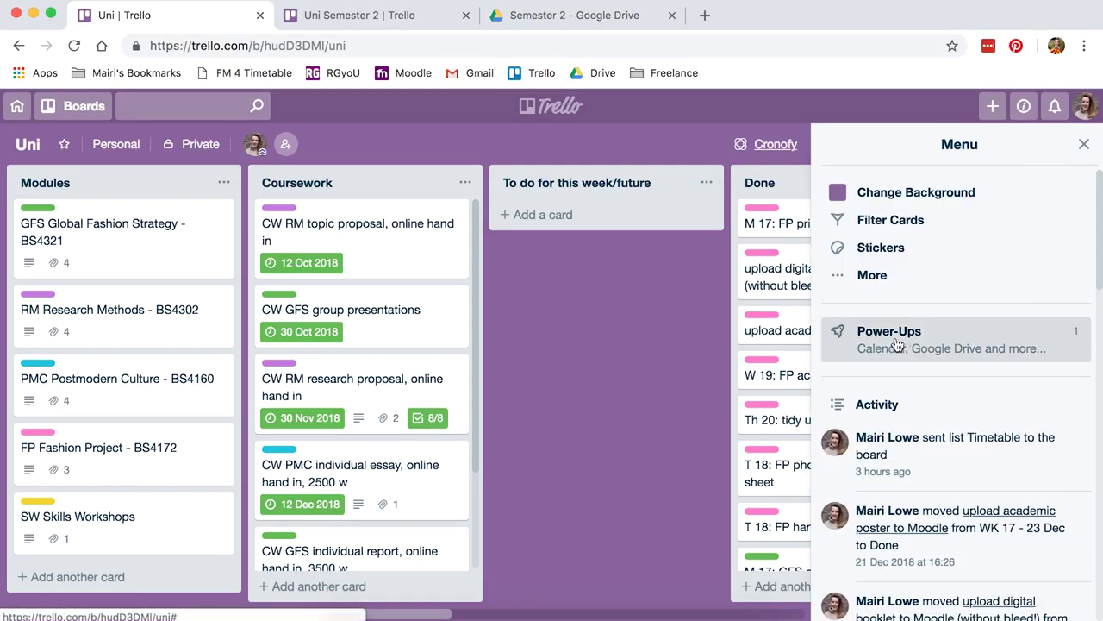
# - Find the Cronofy power-up in the Power-Ups catalogue and open its details
pyautogui.click(901, 351)
pyautogui.write('c')
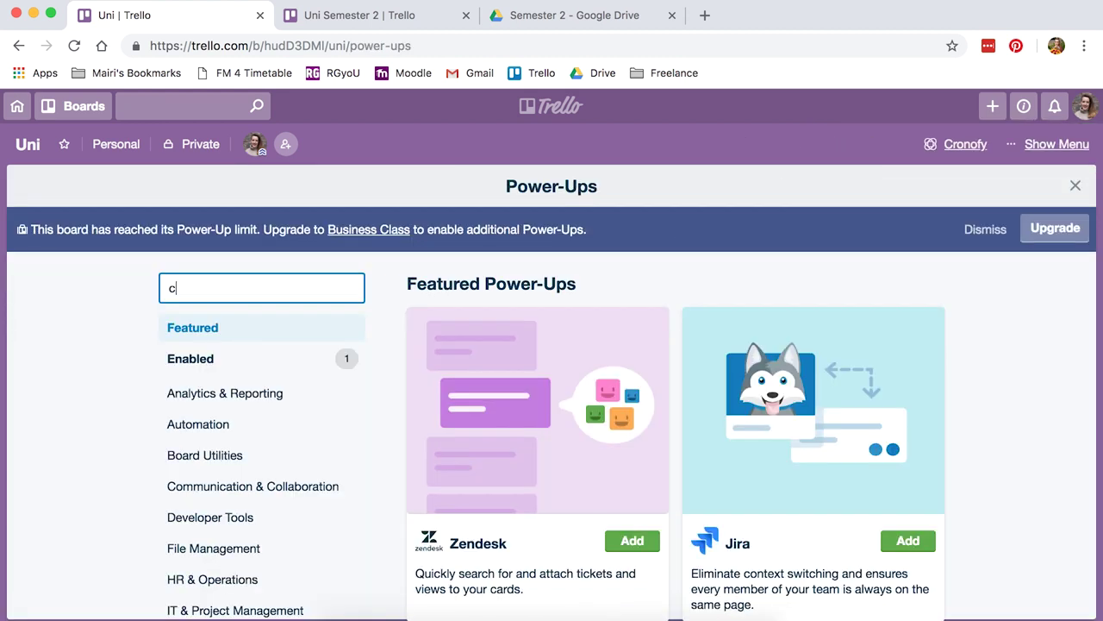
pyautogui.write('ronofy')
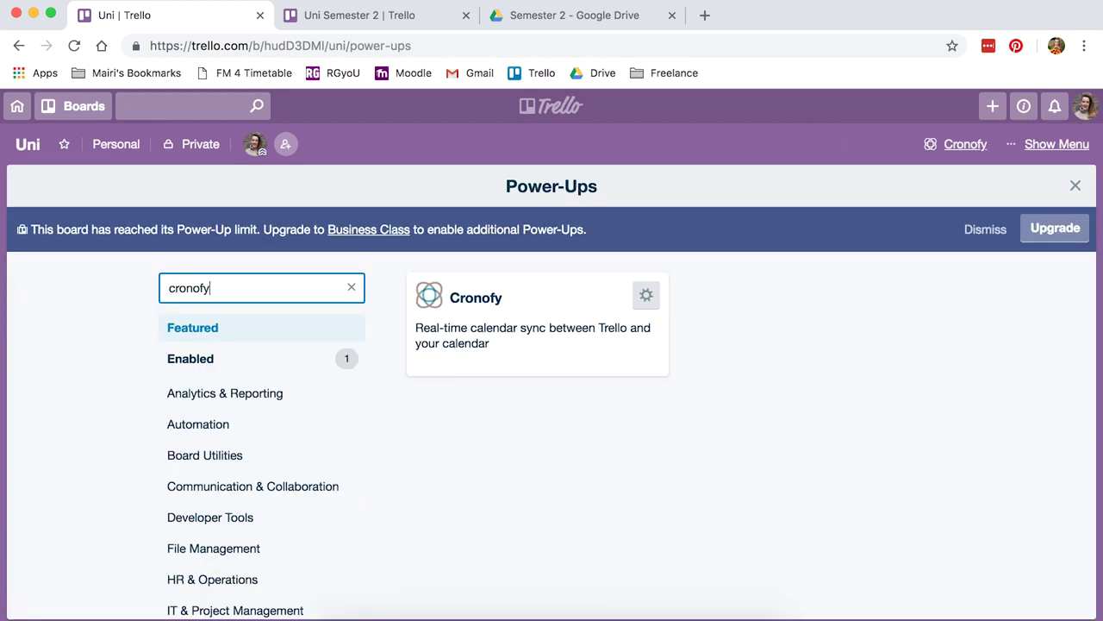
pyautogui.click(569, 320)
pyautogui.scroll(-3, 672, 436)
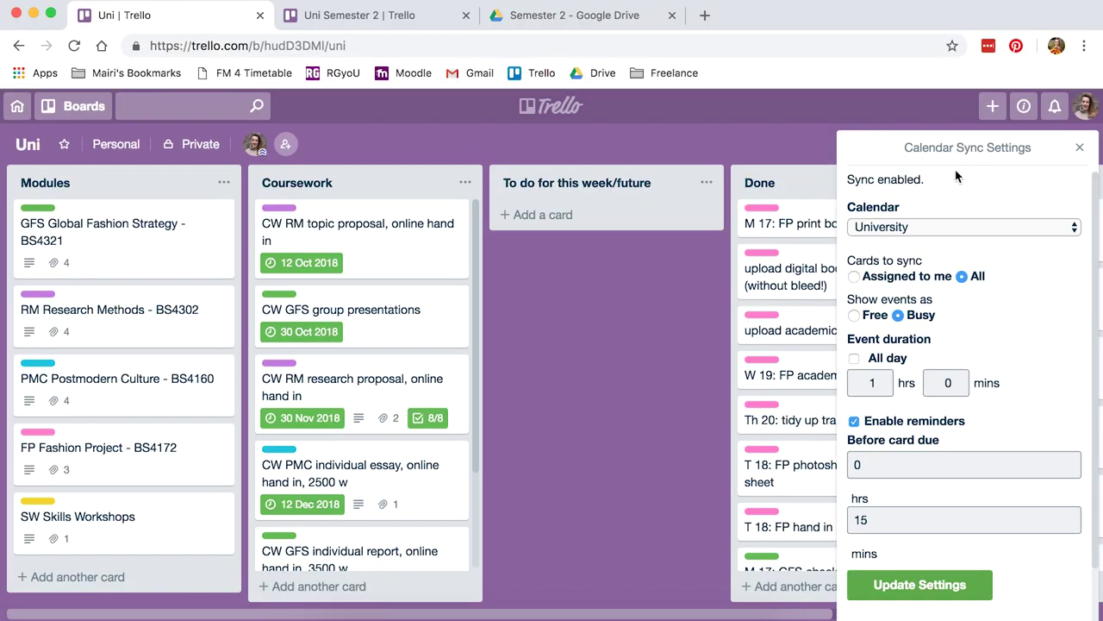
# - Keep University as the calendar Cronofy syncs to
pyautogui.click(891, 224)
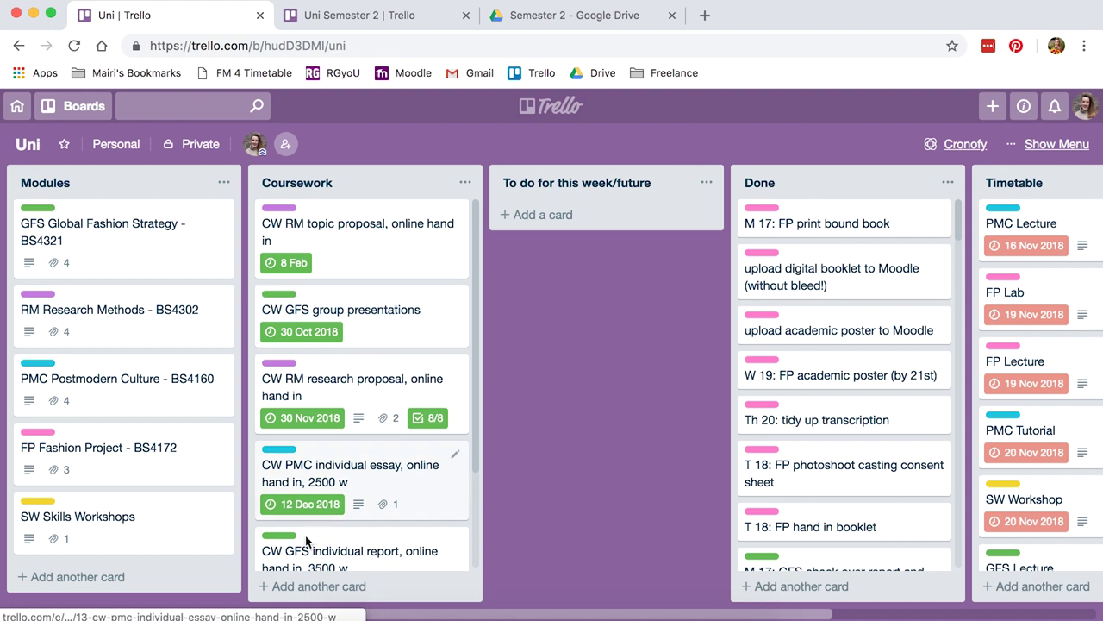
# - Create a HI TEST card at the bottom of Coursework, due 8/2/2019 at 13:00
pyautogui.click(284, 586)
pyautogui.write('HI TE')
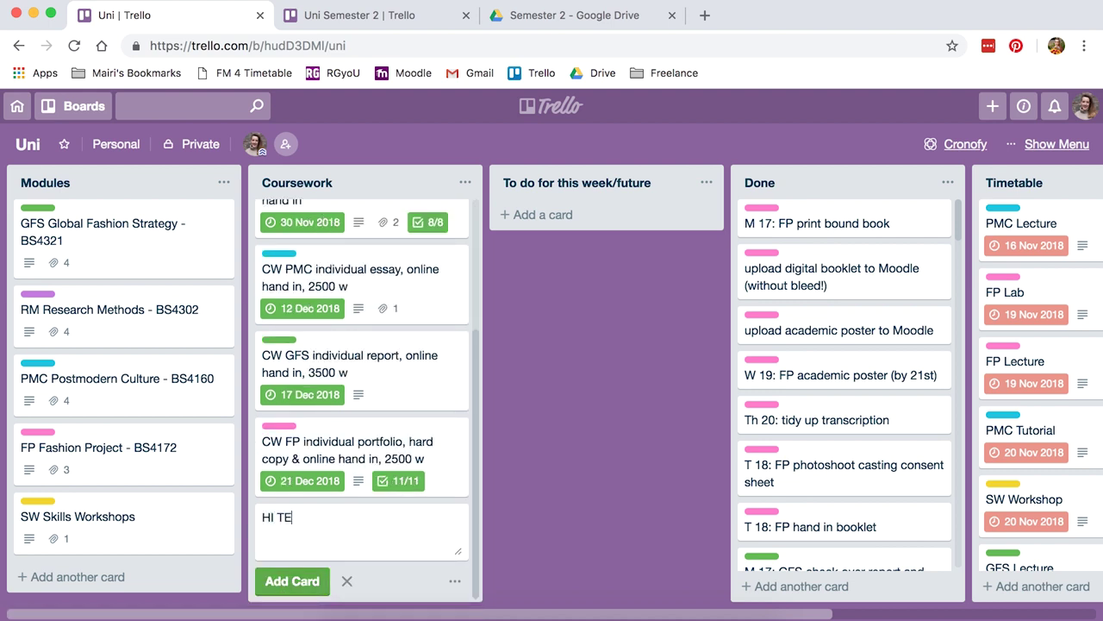
pyautogui.write('ST')
pyautogui.press('Return')
pyautogui.click(454, 482)
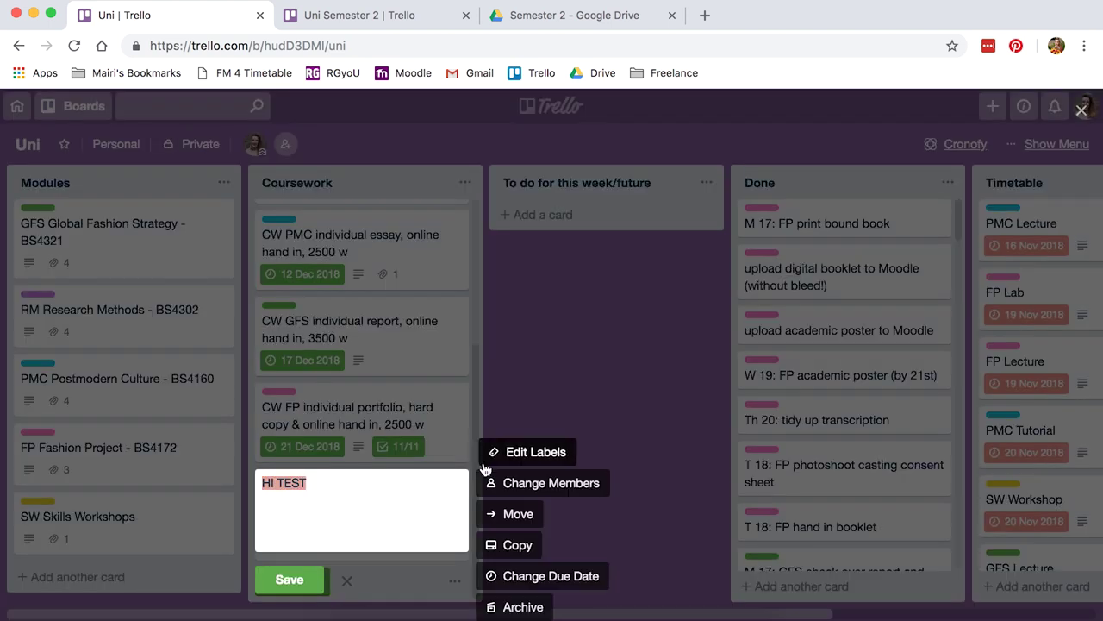
pyautogui.click(500, 575)
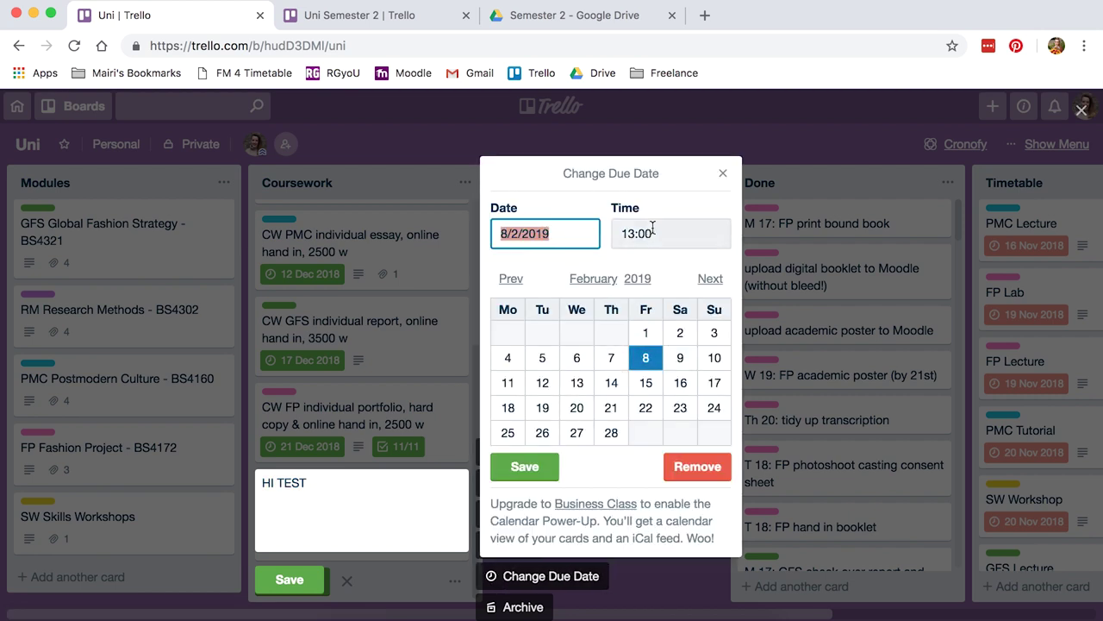
pyautogui.click(510, 470)
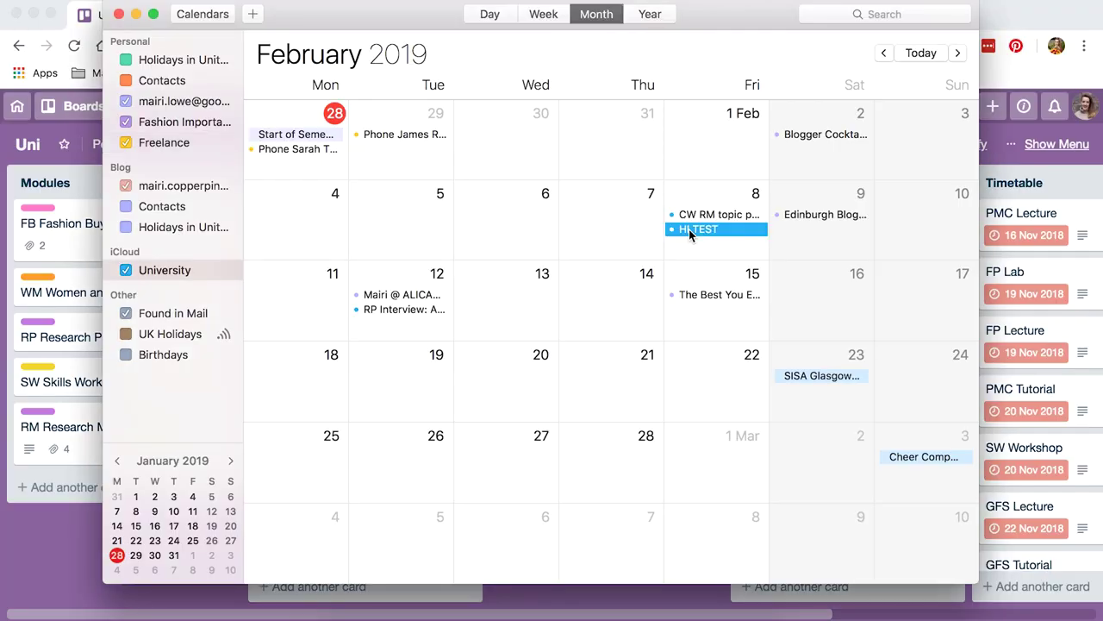
# - Open the HI TEST event on Friday 8 February in Apple Calendar's Month view
pyautogui.doubleClick(690, 229)
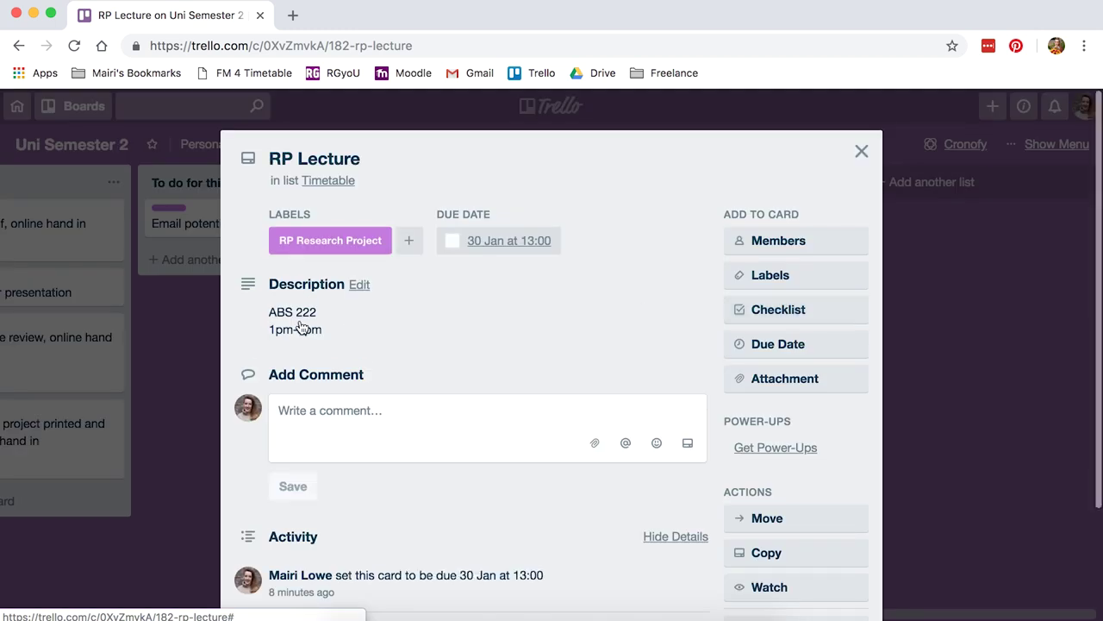
# - Close the RP Lecture card to return to the Uni Semester 2 board's Timetable
pyautogui.click(861, 152)
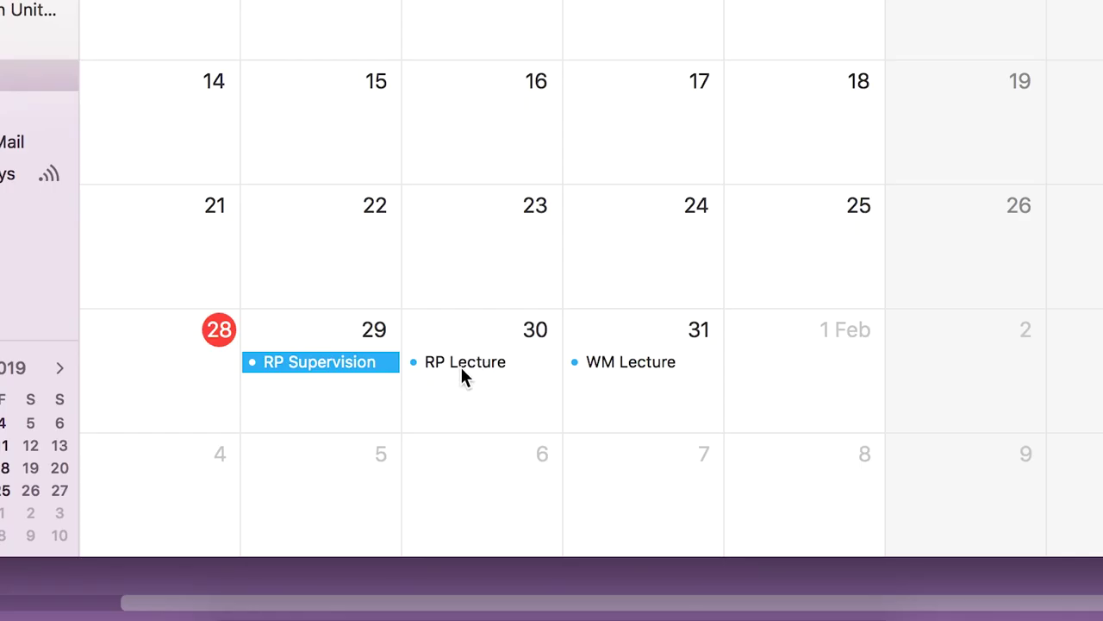
# - Change the RP Lecture event to end at 15:00, keeping its end date 30/01/2019
pyautogui.doubleClick(465, 365)
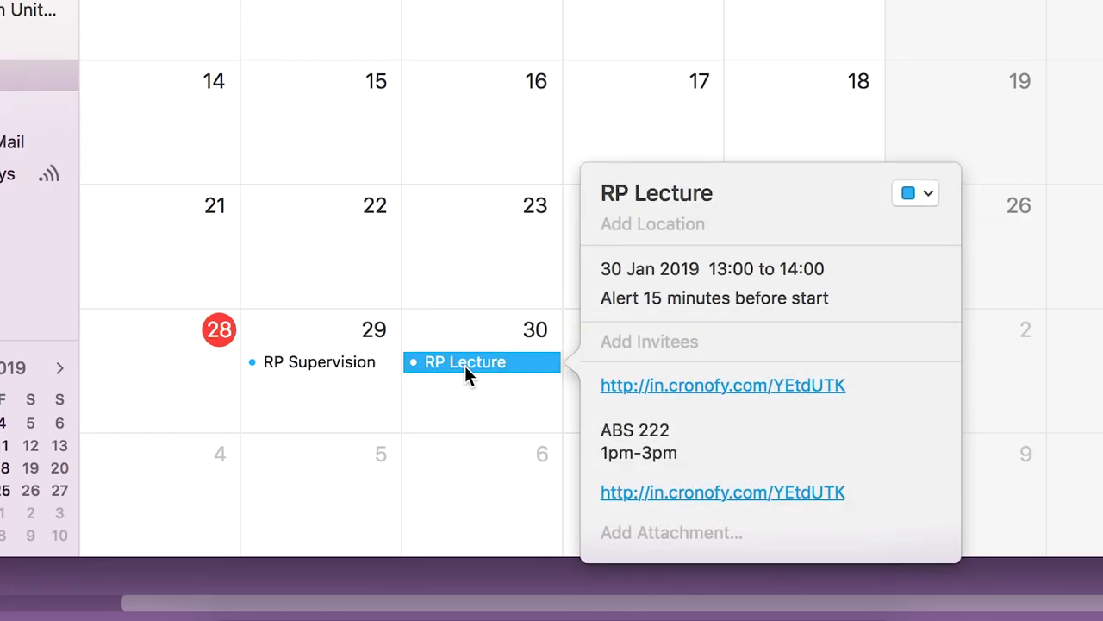
pyautogui.click(784, 269)
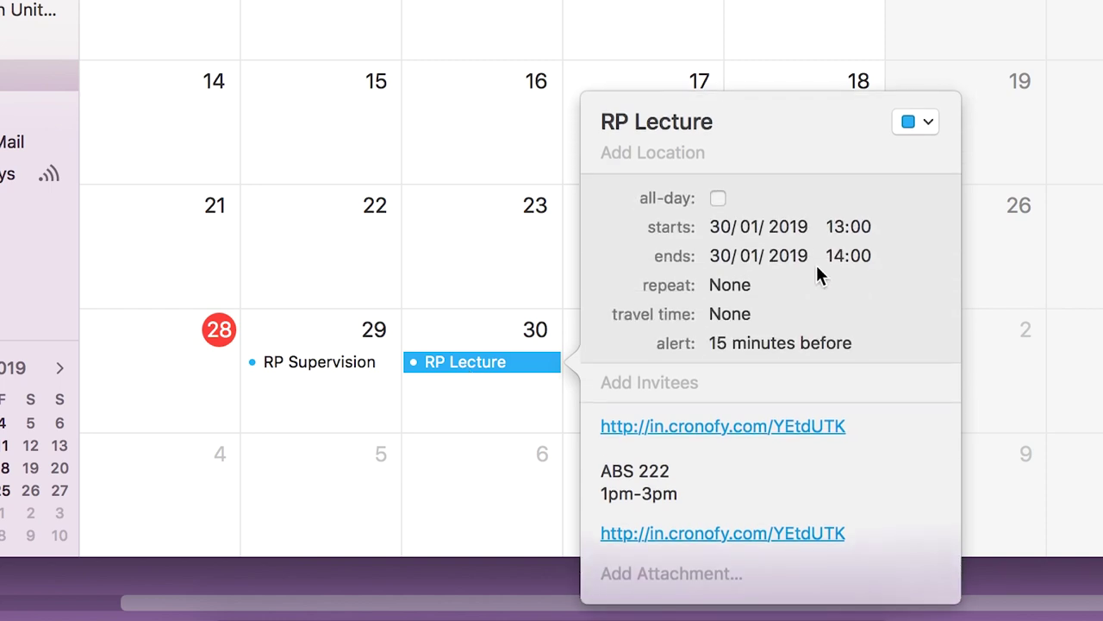
pyautogui.click(837, 250)
pyautogui.write('515')
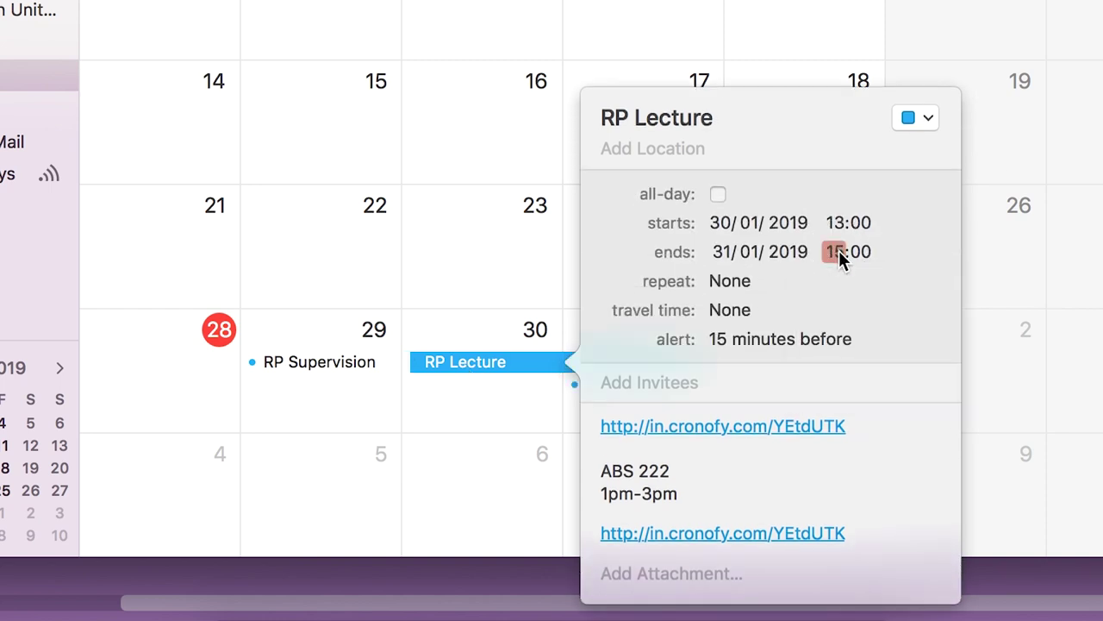
pyautogui.hotkey('shift', 'Tab')
pyautogui.write('30')
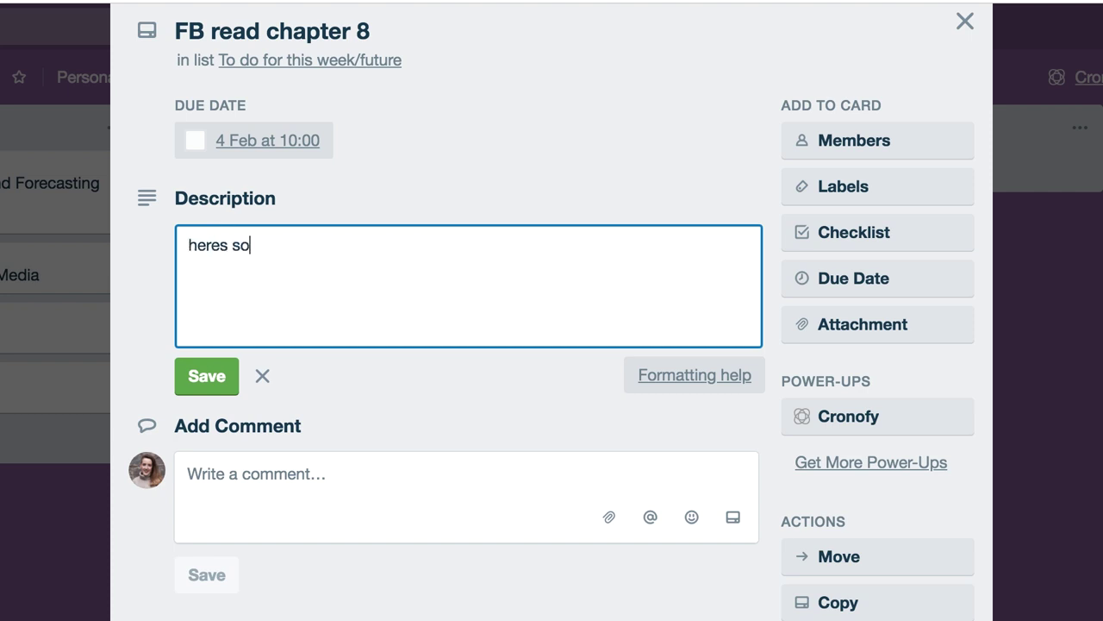
# - Save the FB read chapter 8 description, then correct it to 'here's some notes' and save again
pyautogui.click(214, 376)
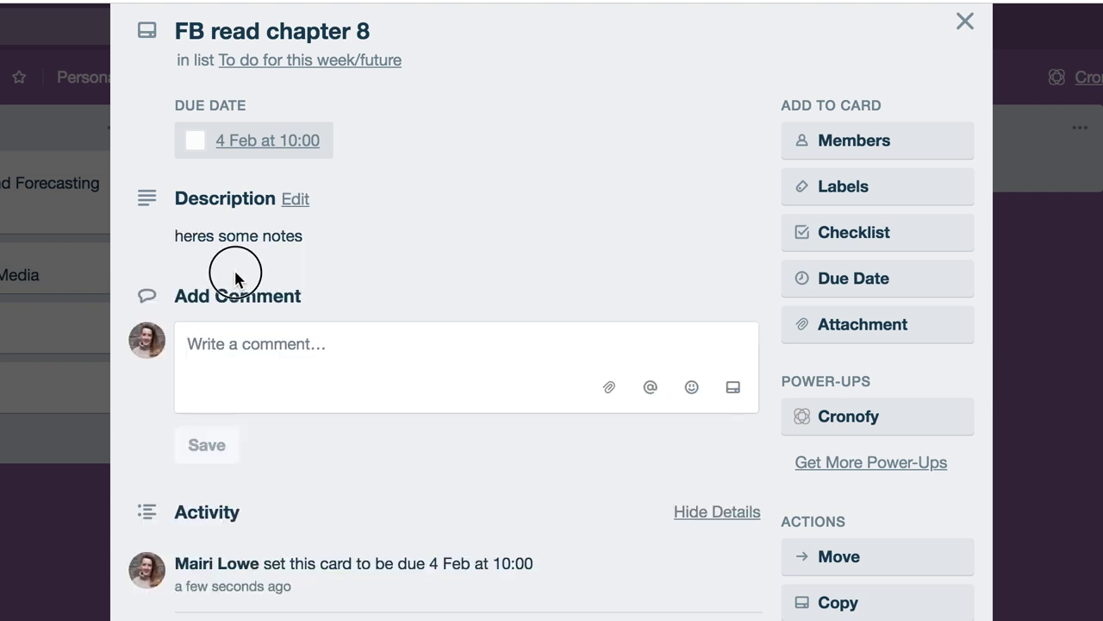
pyautogui.click(220, 247)
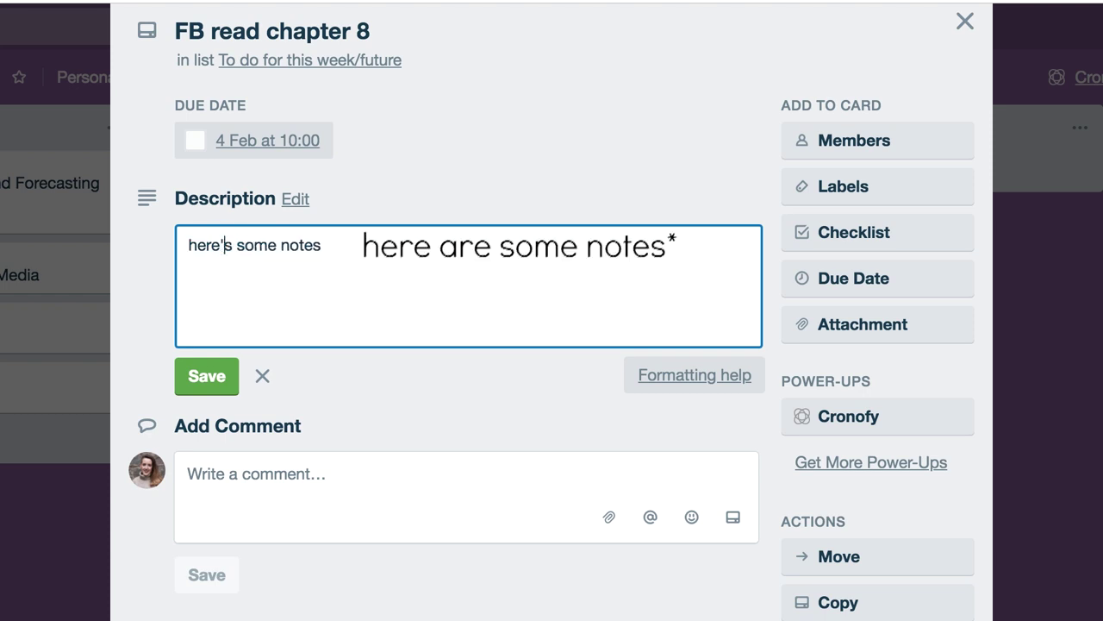
pyautogui.click(212, 377)
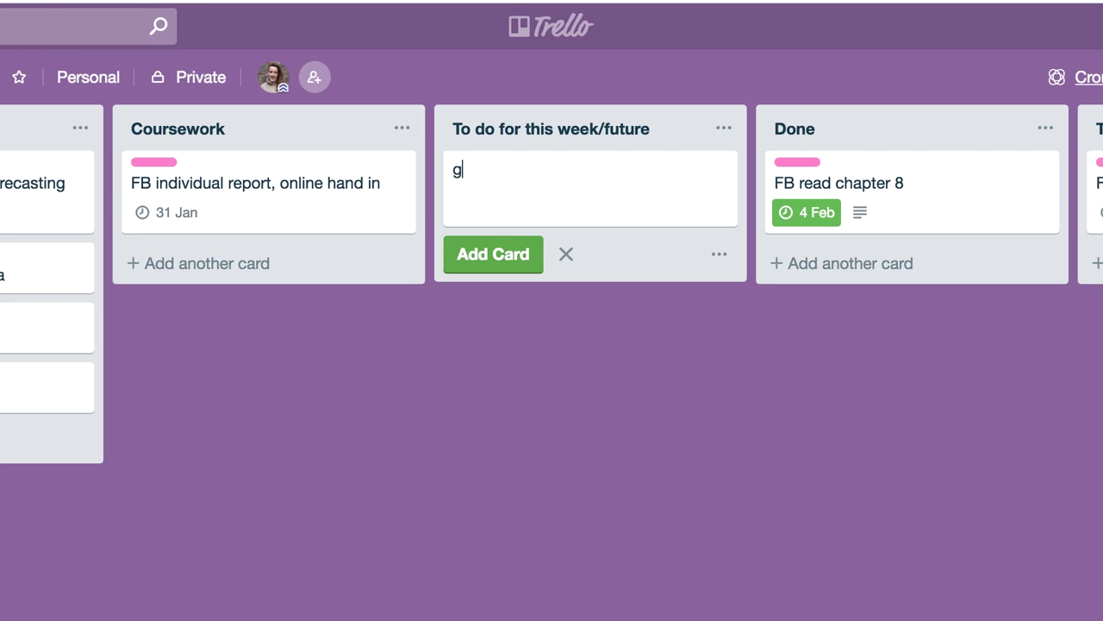
# - Add the 'group presentation' card to To do for this week/future and open its details
pyautogui.write('tion')
pyautogui.press('Return')
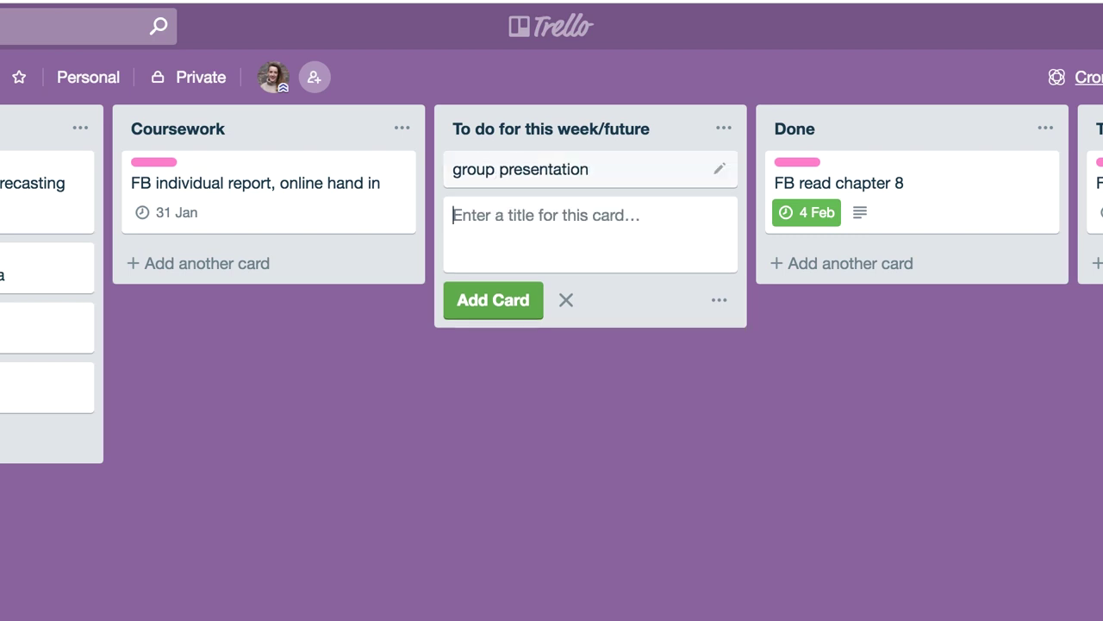
pyautogui.click(552, 171)
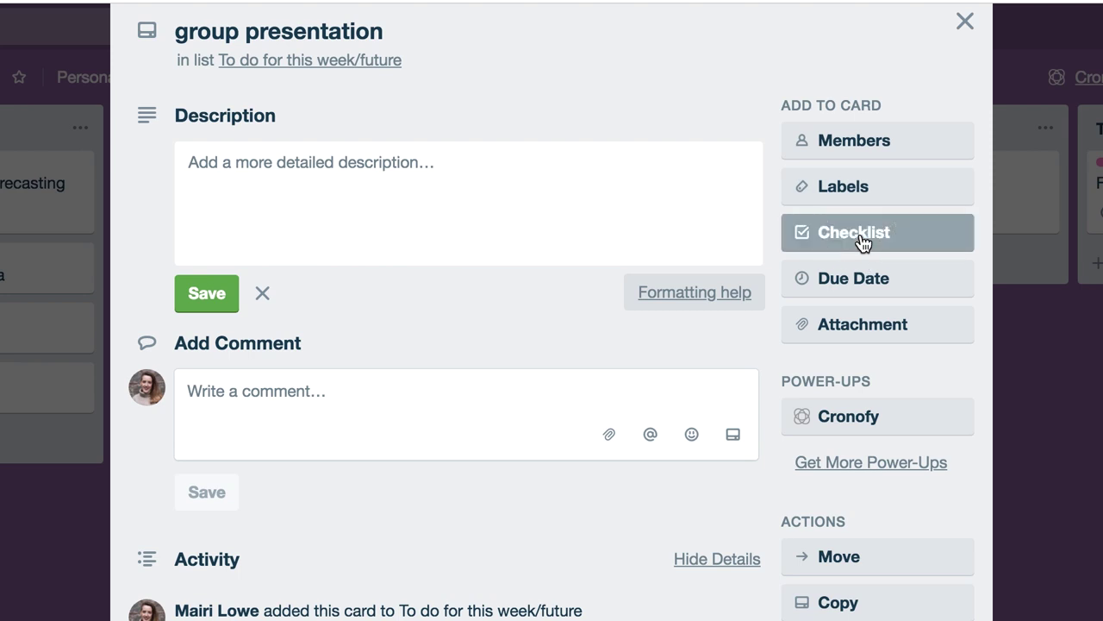
# - Add a checklist to the group presentation card with items 'contact pals' and 'read stuff'
pyautogui.click(865, 423)
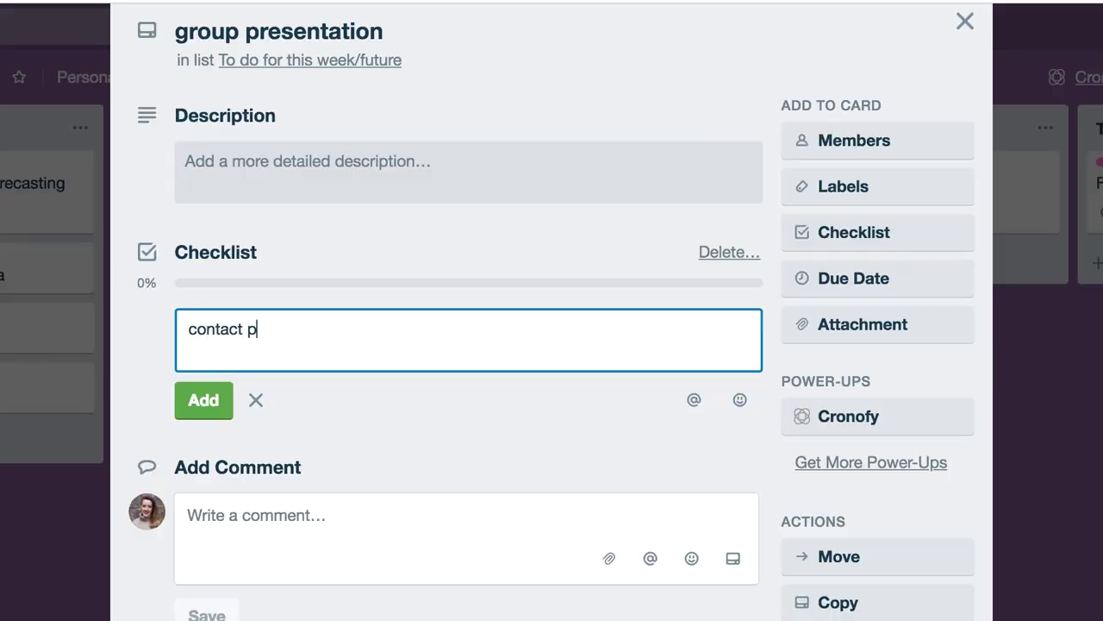
pyautogui.write('ontact pals')
pyautogui.press('Return')
pyautogui.write('read st')
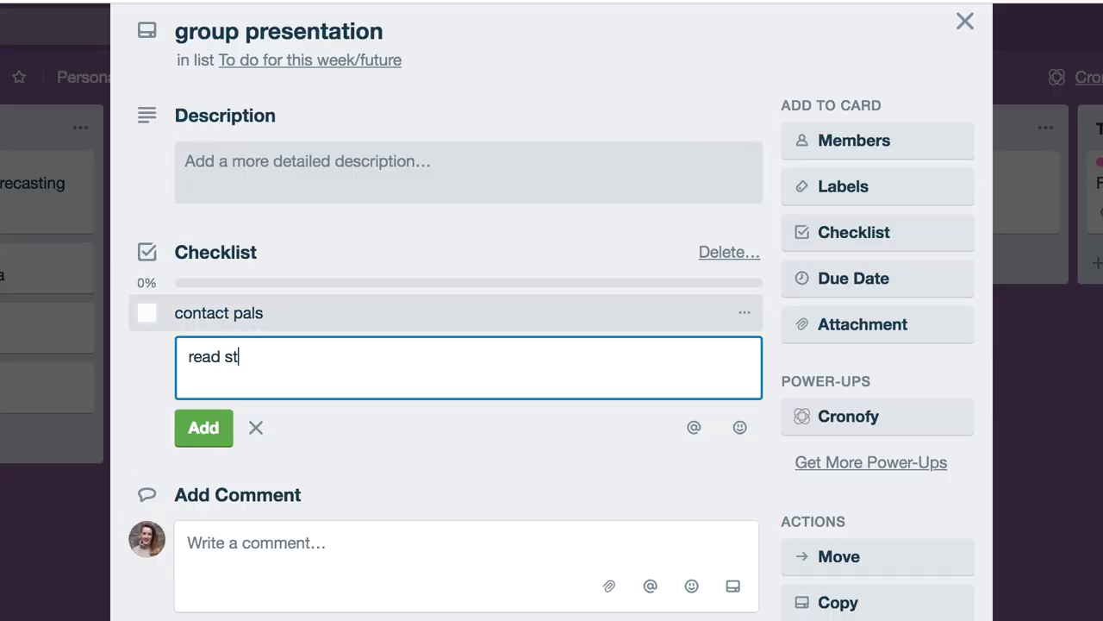
pyautogui.write('uff')
pyautogui.press('Return')
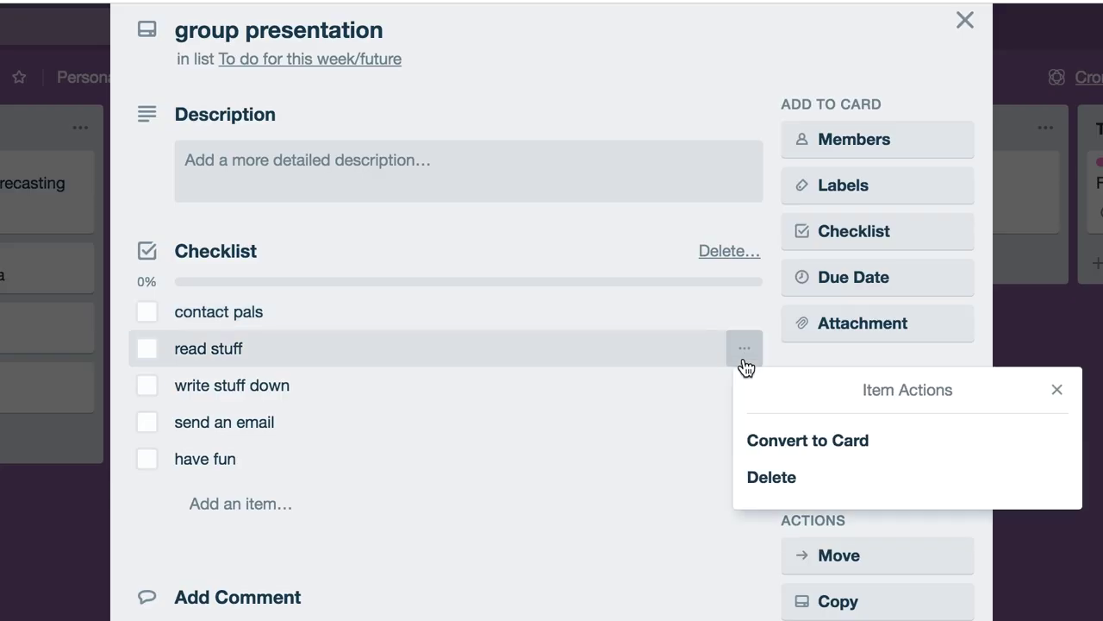
# - Convert the 'read stuff' checklist item into its own card and show another item's actions
pyautogui.click(787, 441)
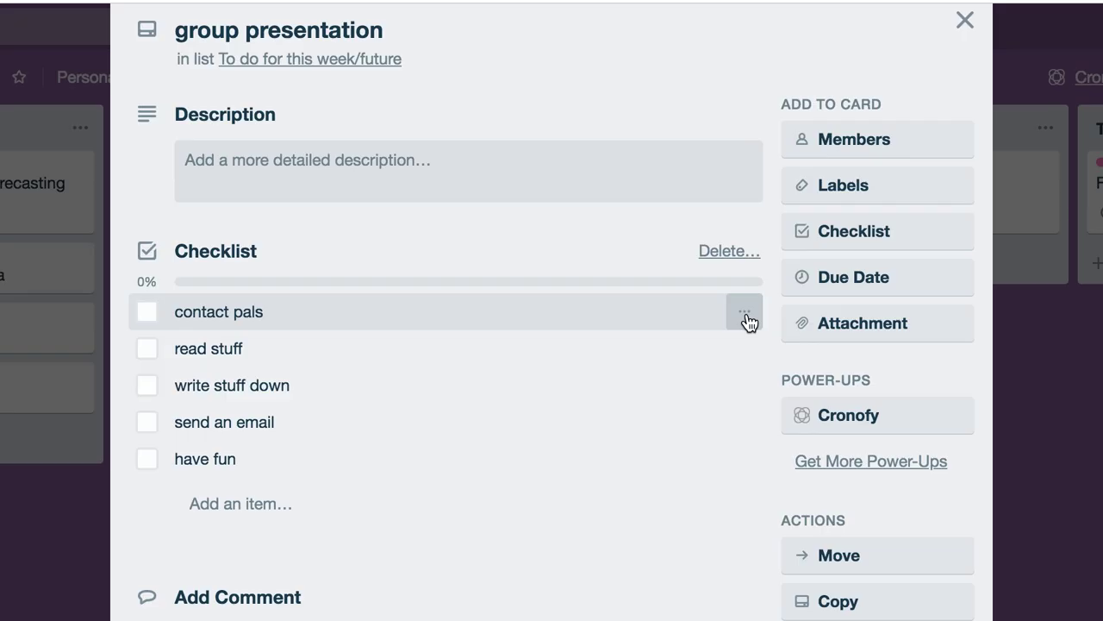
pyautogui.click(743, 360)
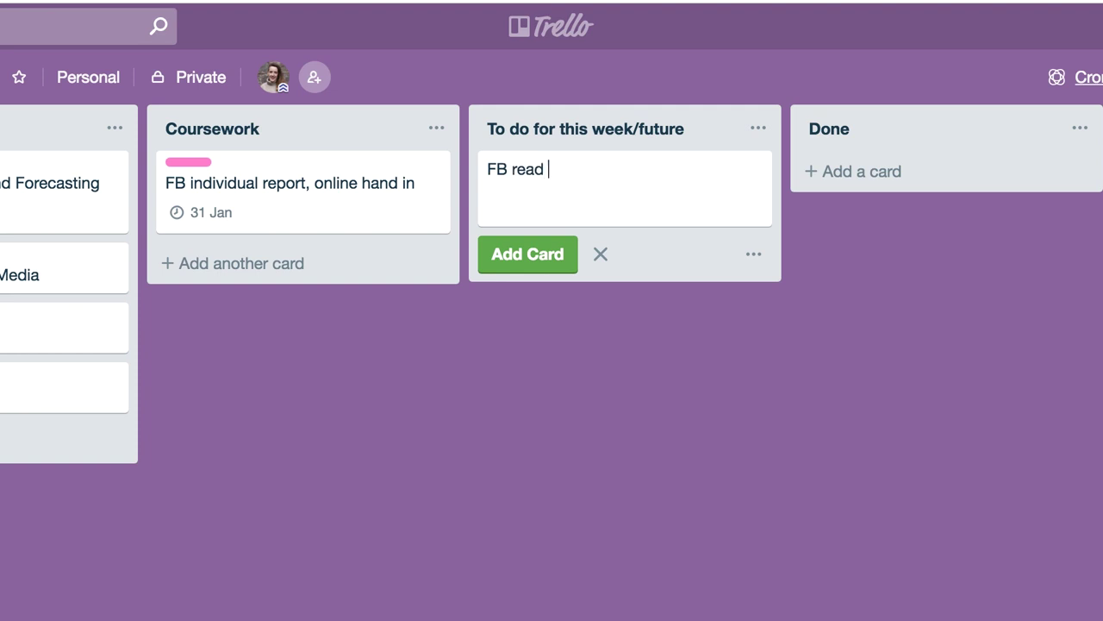
# - Confirm the 'FB read chapter 8' title to add the card to To do for this week/future
pyautogui.press('Return')
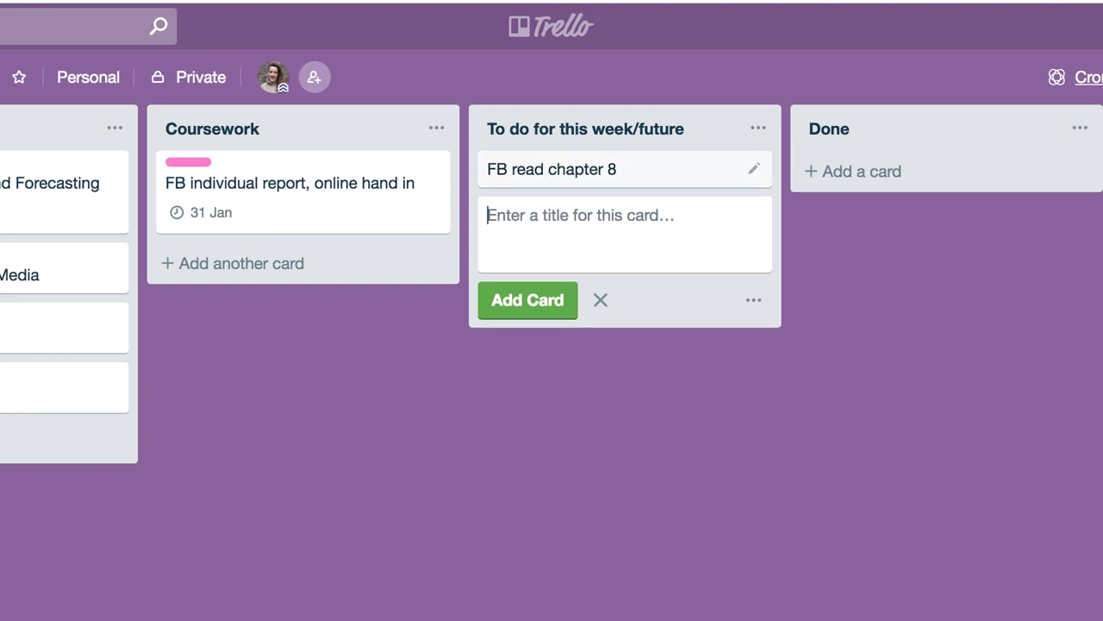